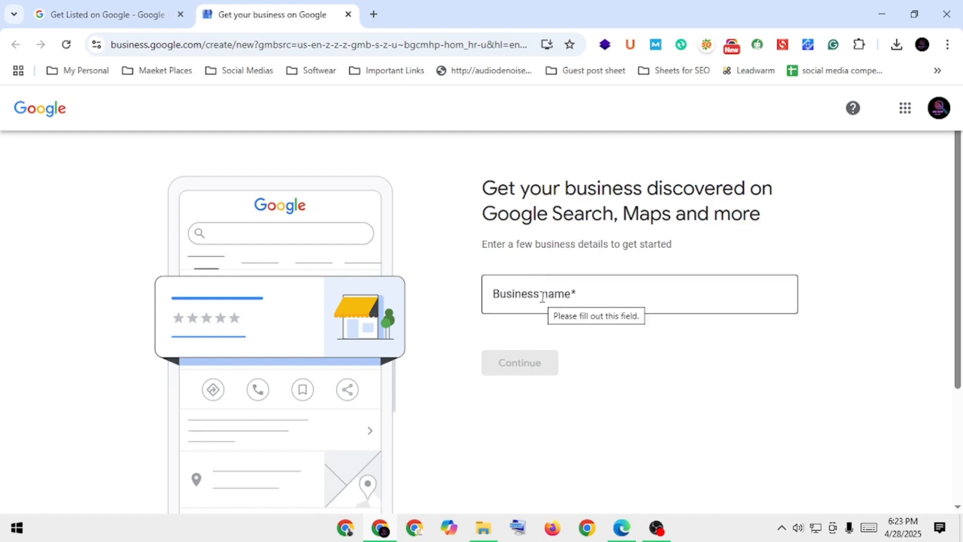
# Set the business name to "Local seo Expert-" followed by the owner's first name and continue to the business type.
pyautogui.click(542, 298)
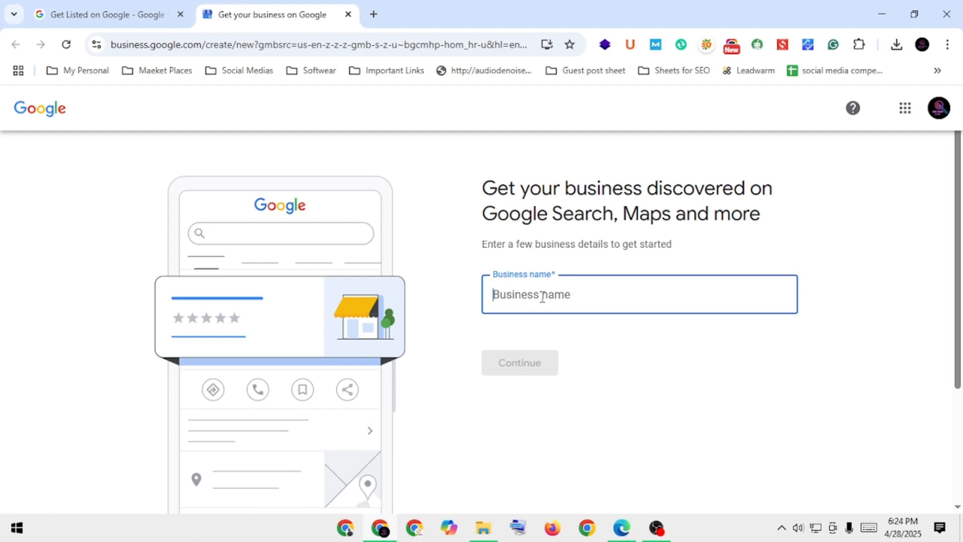
pyautogui.write('Local')
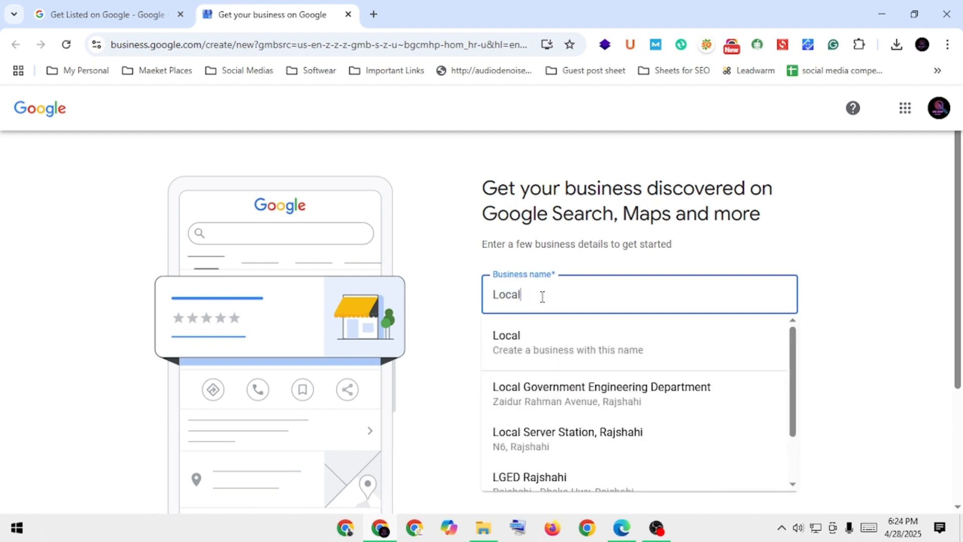
pyautogui.write(' seo E')
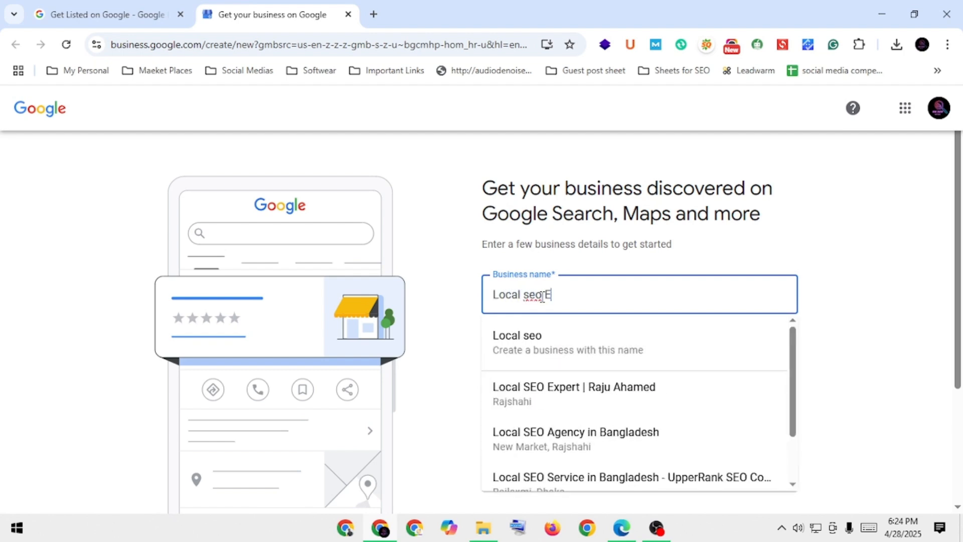
pyautogui.write('xpert')
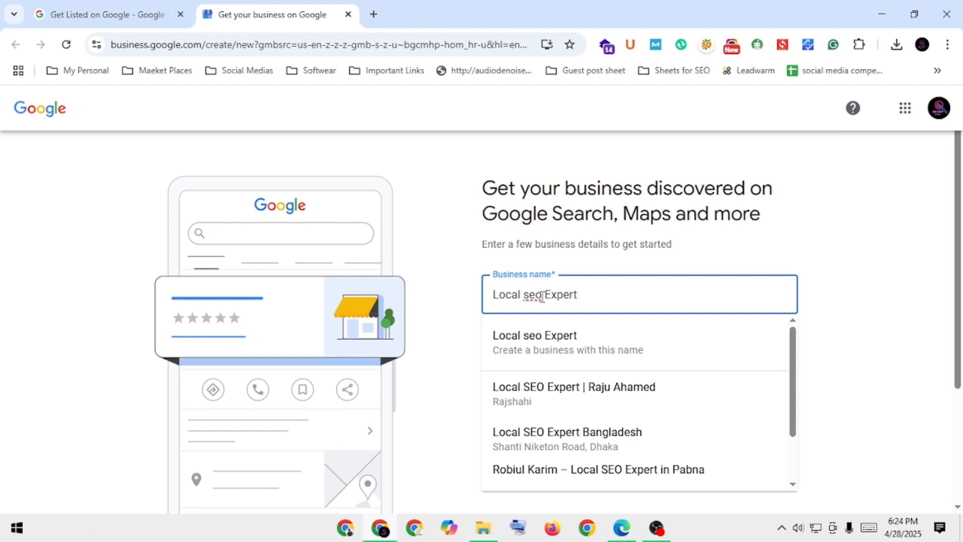
pyautogui.write('- Riyaad')
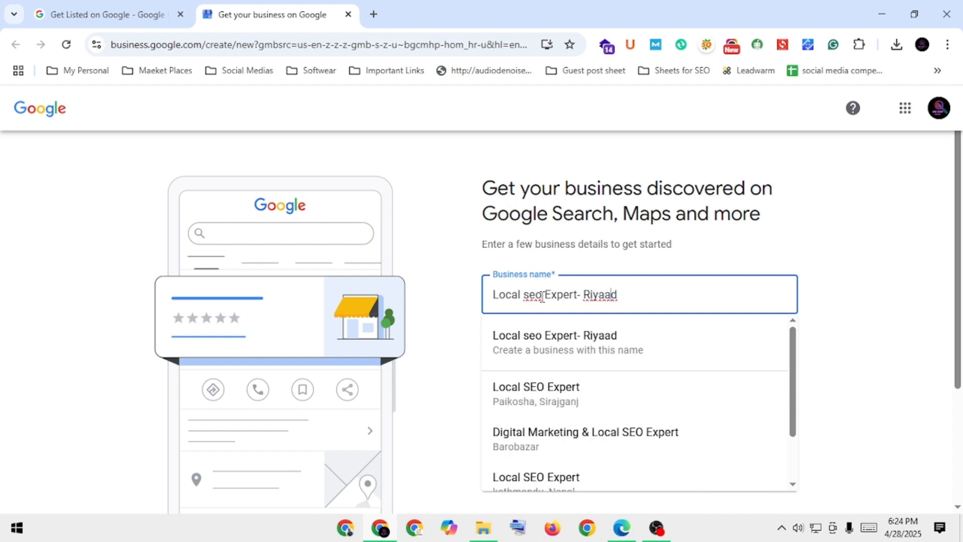
pyautogui.press('Left')
pyautogui.press('BackSpace')
pyautogui.click(617, 346)
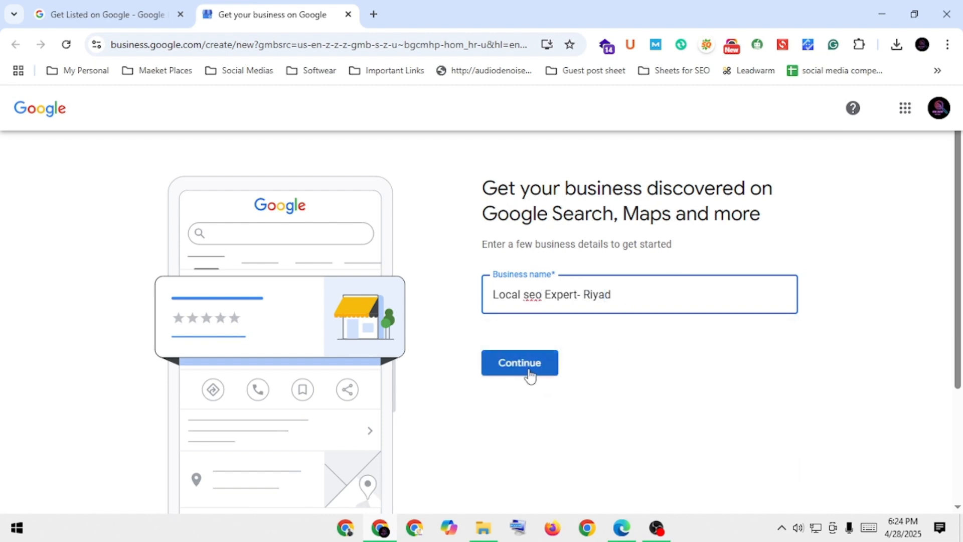
pyautogui.click(532, 374)
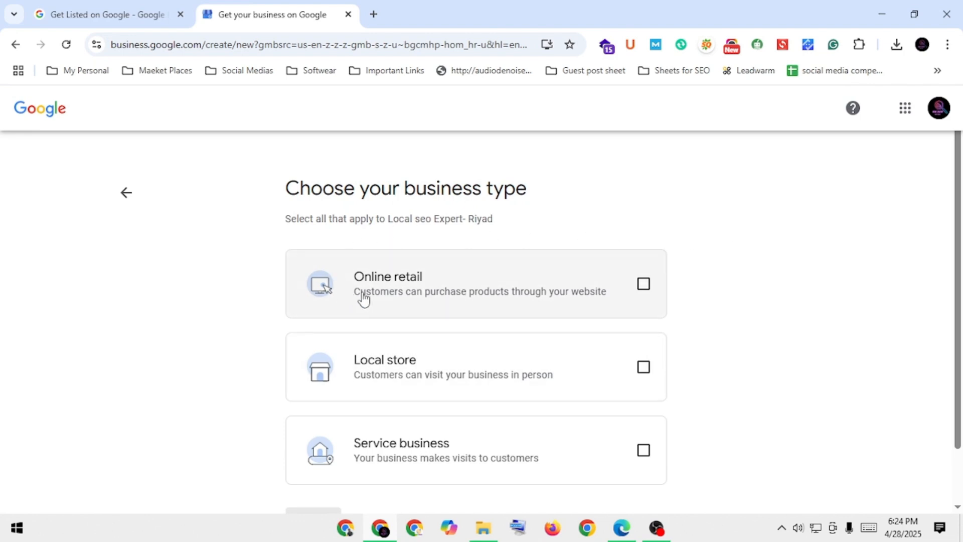
# Choose Online retail as the only business type and proceed to the online store details.
pyautogui.scroll(-2, 517, 276)
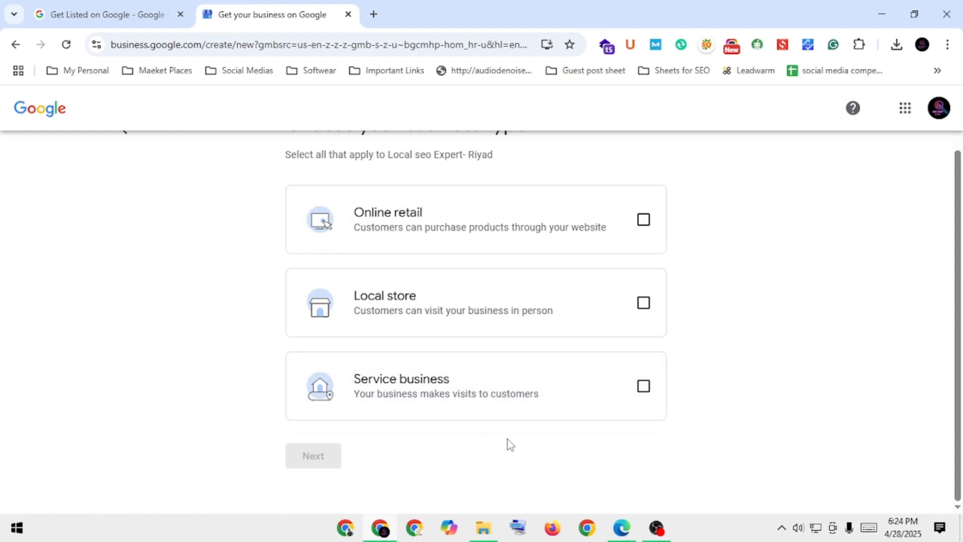
pyautogui.click(644, 221)
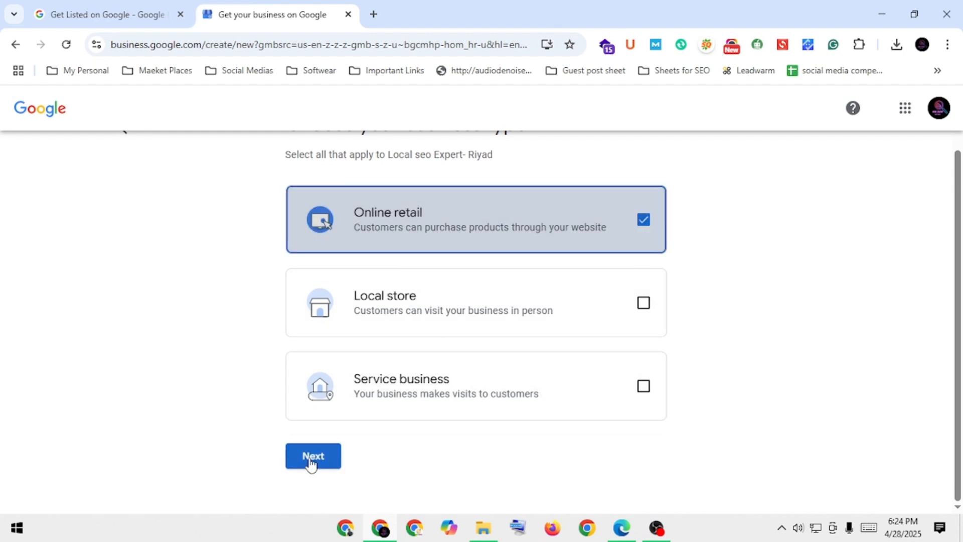
pyautogui.click(328, 460)
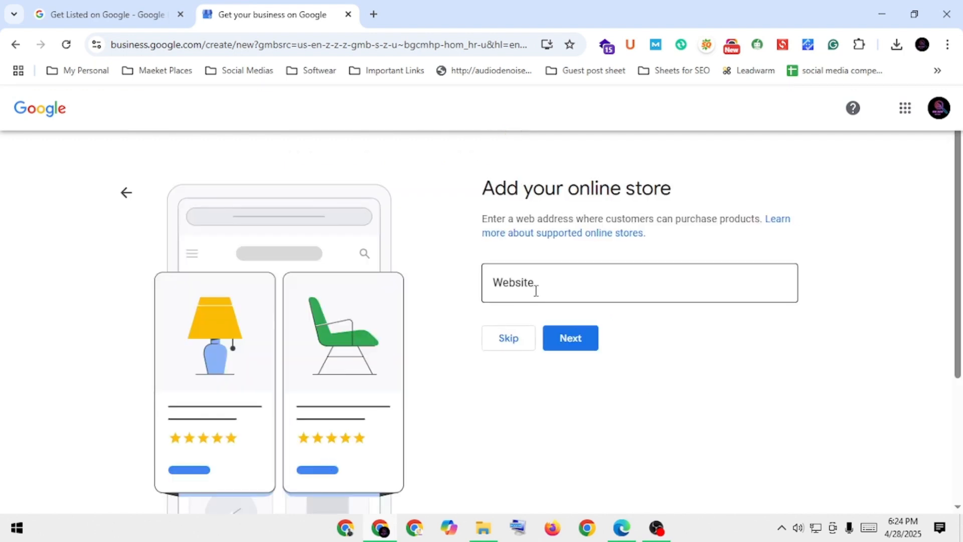
# Add abacd.com as the online store's website and proceed to the business category.
pyautogui.click(536, 291)
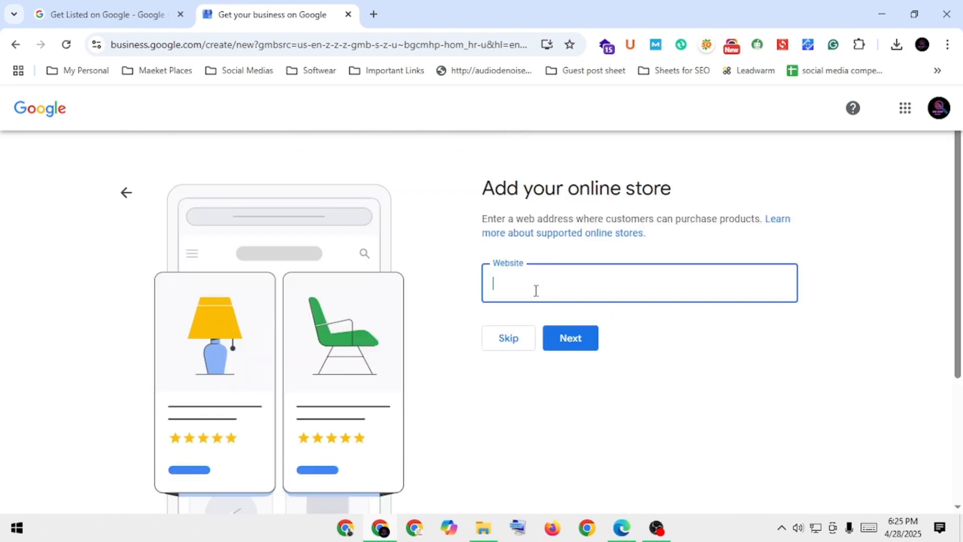
pyautogui.write('abacd.com')
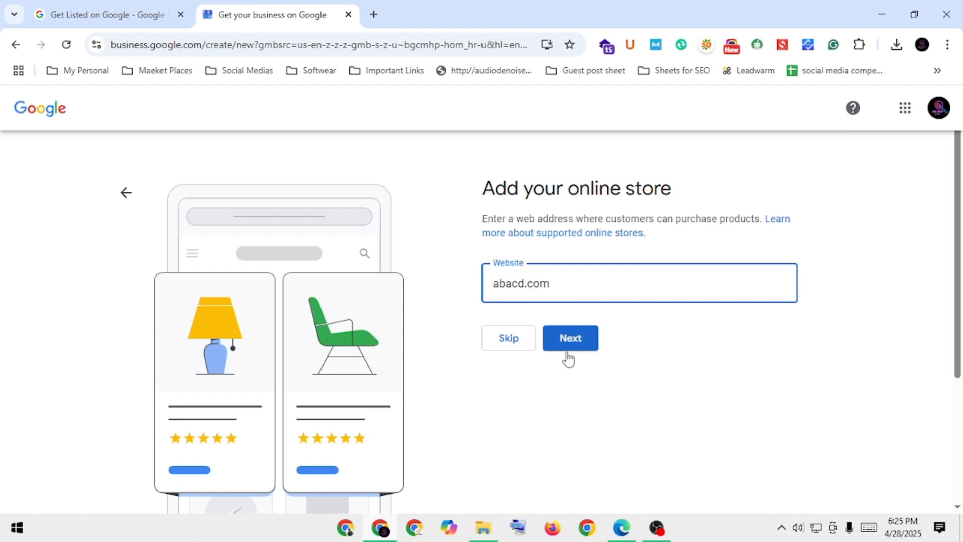
pyautogui.click(584, 353)
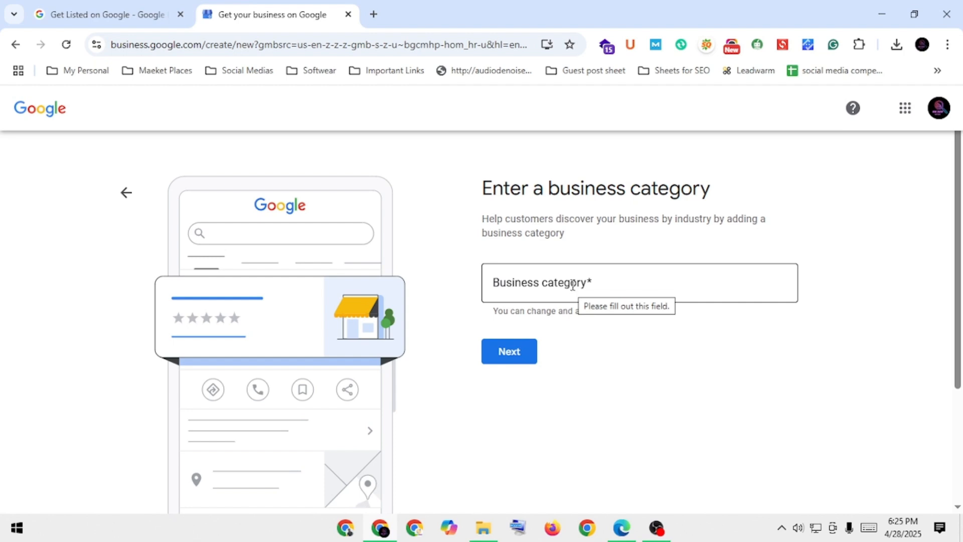
# Search the business categories for "internet", choose Internet marketing service and proceed to the business address.
pyautogui.click(572, 285)
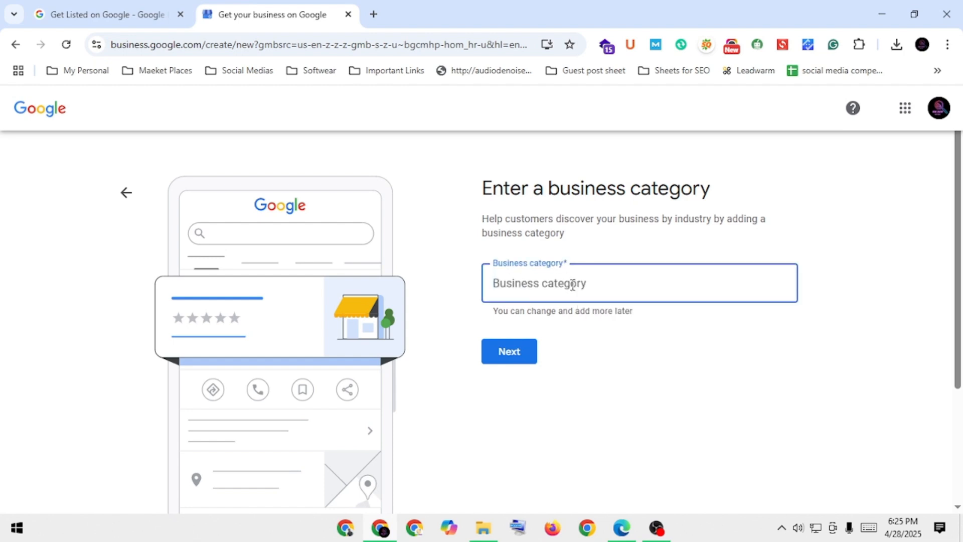
pyautogui.write('inter')
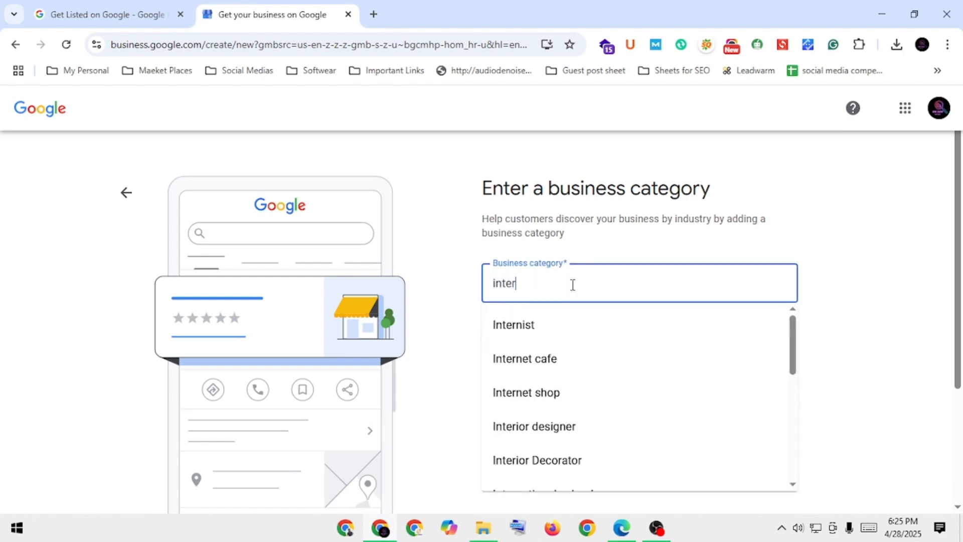
pyautogui.write('net')
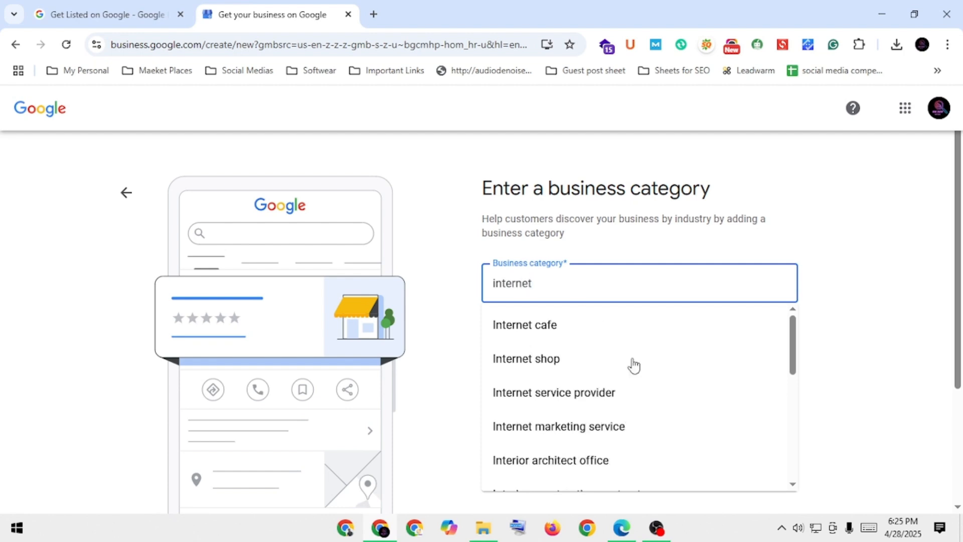
pyautogui.scroll(-3, 662, 386)
pyautogui.scroll(-4, 680, 378)
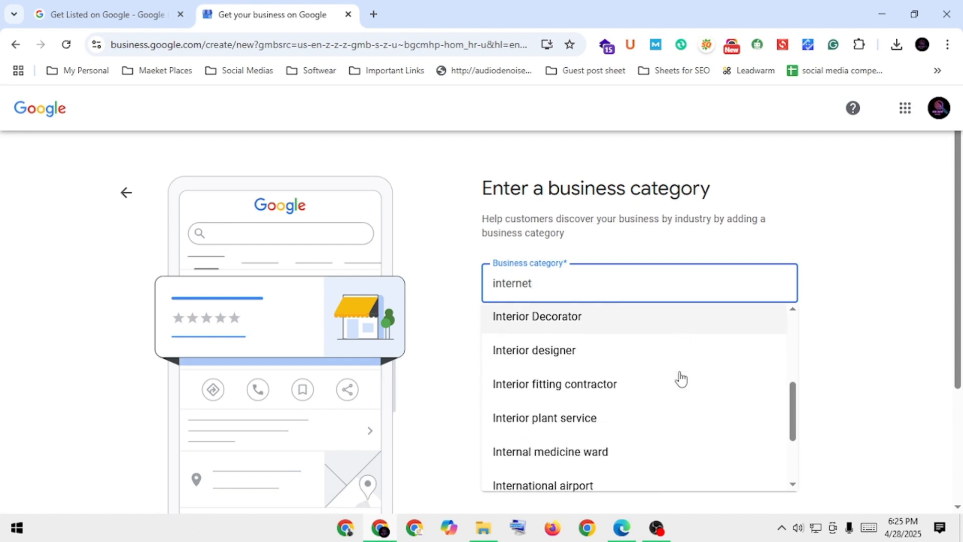
pyautogui.scroll(-2, 680, 378)
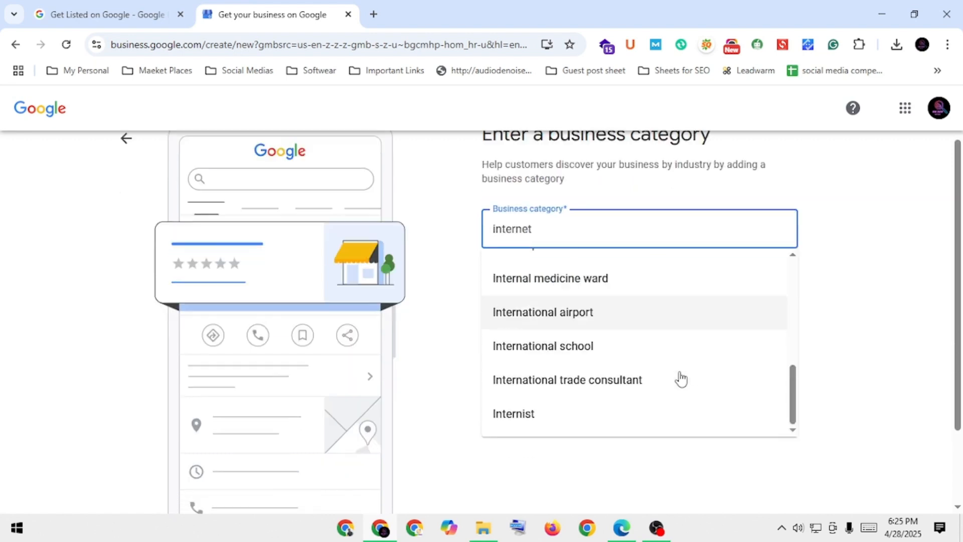
pyautogui.scroll(5, 647, 372)
pyautogui.scroll(2, 647, 372)
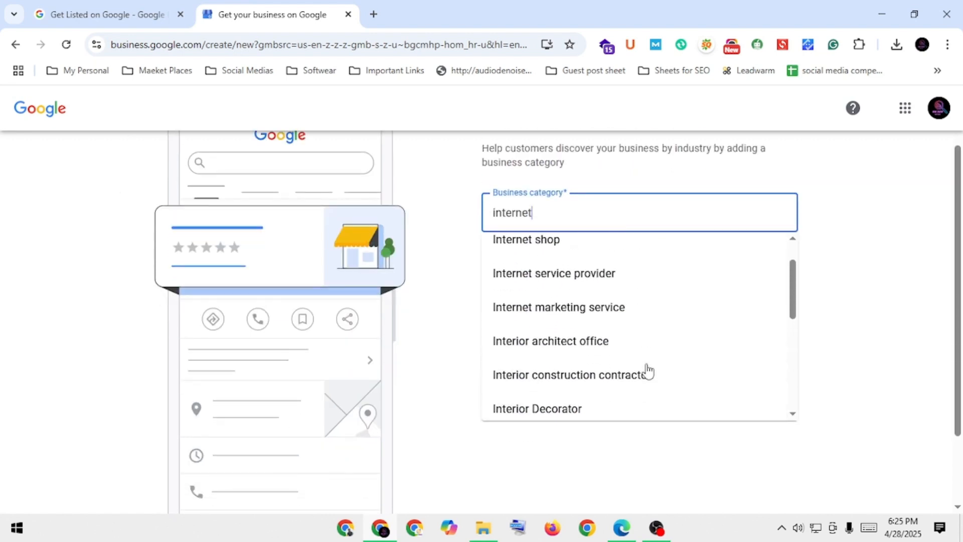
pyautogui.click(627, 305)
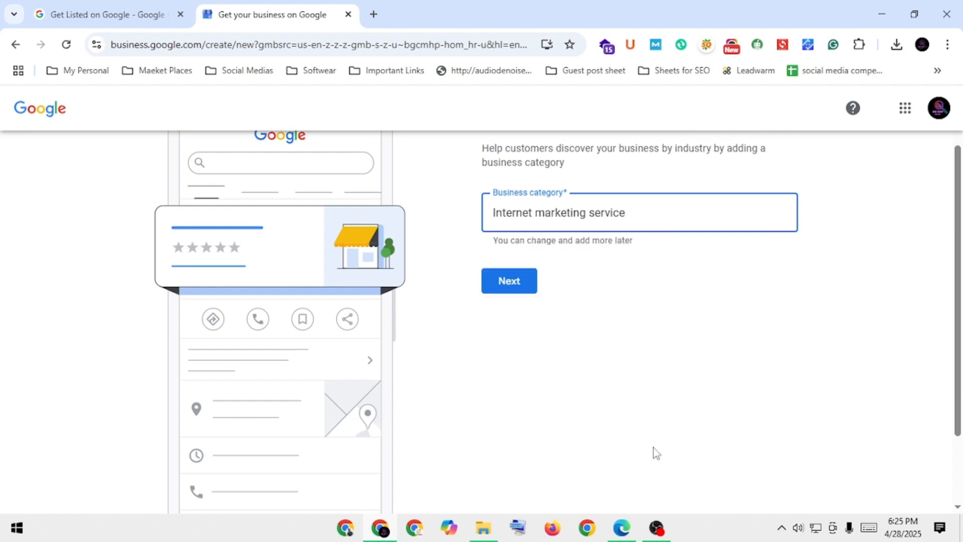
pyautogui.scroll(2, 656, 453)
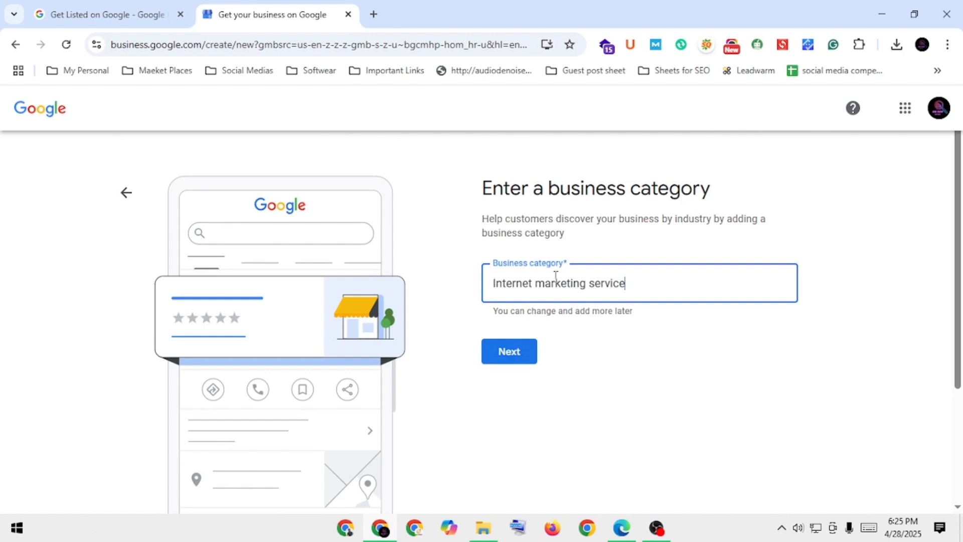
pyautogui.moveTo(549, 189); pyautogui.dragTo(723, 189)
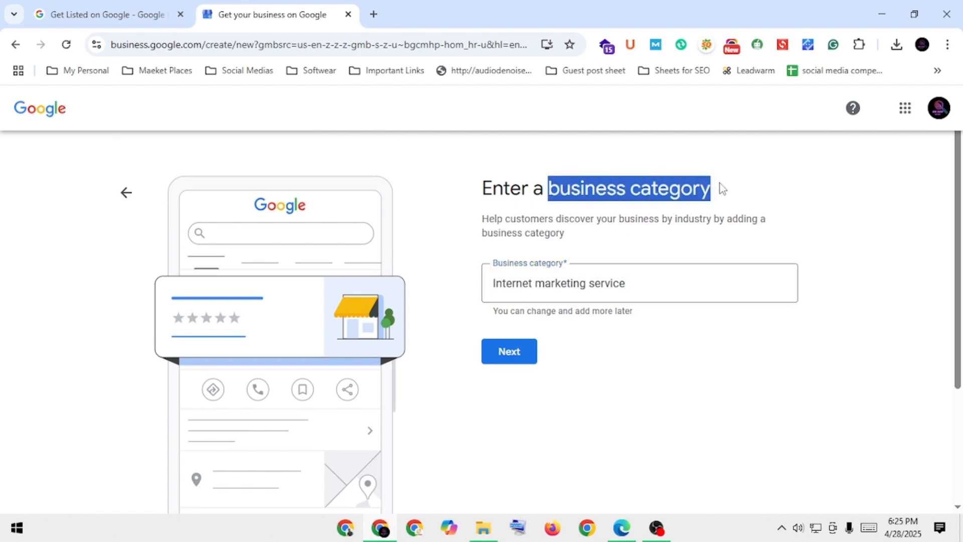
pyautogui.click(514, 360)
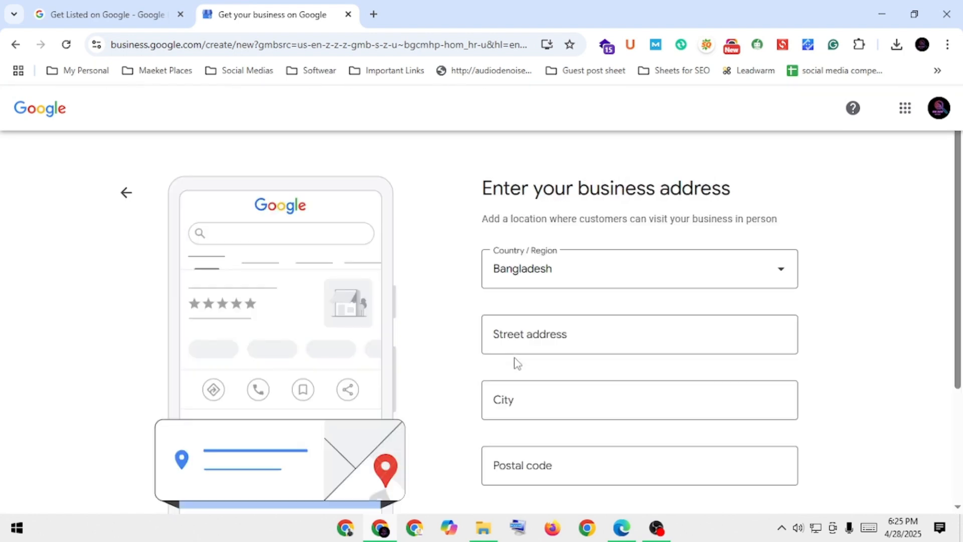
# Fill in the business's street address, city and postal code, submit them, and decline saving the address to the account.
pyautogui.scroll(-2, 879, 296)
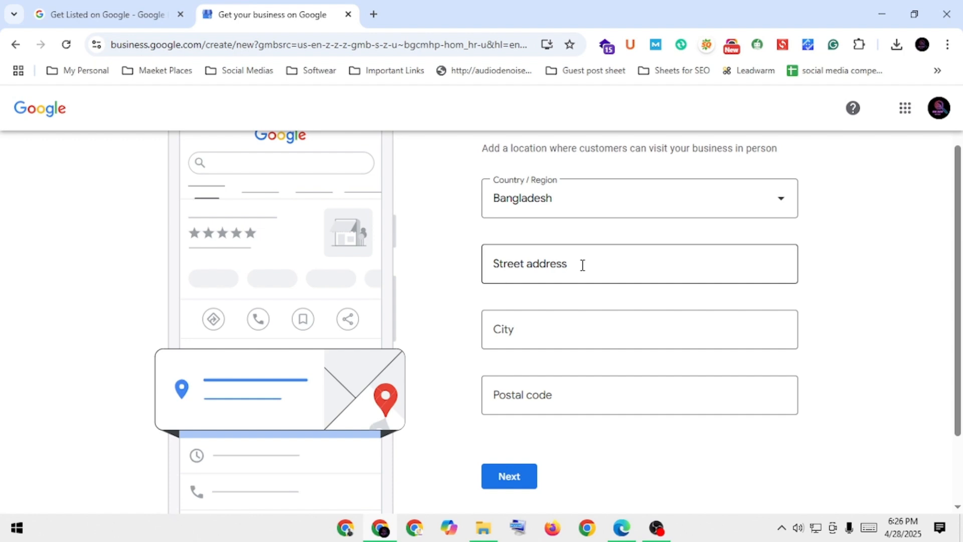
pyautogui.scroll(2, 582, 264)
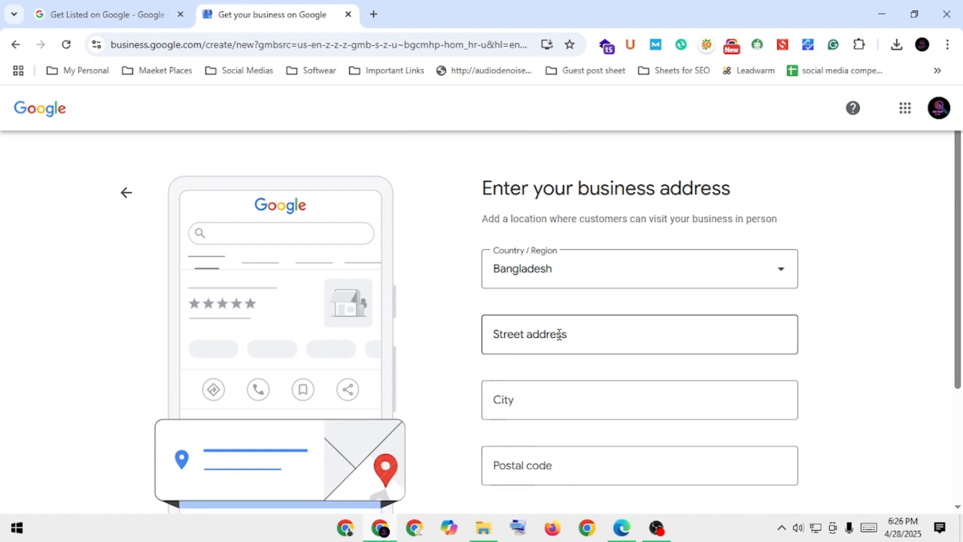
pyautogui.click(559, 334)
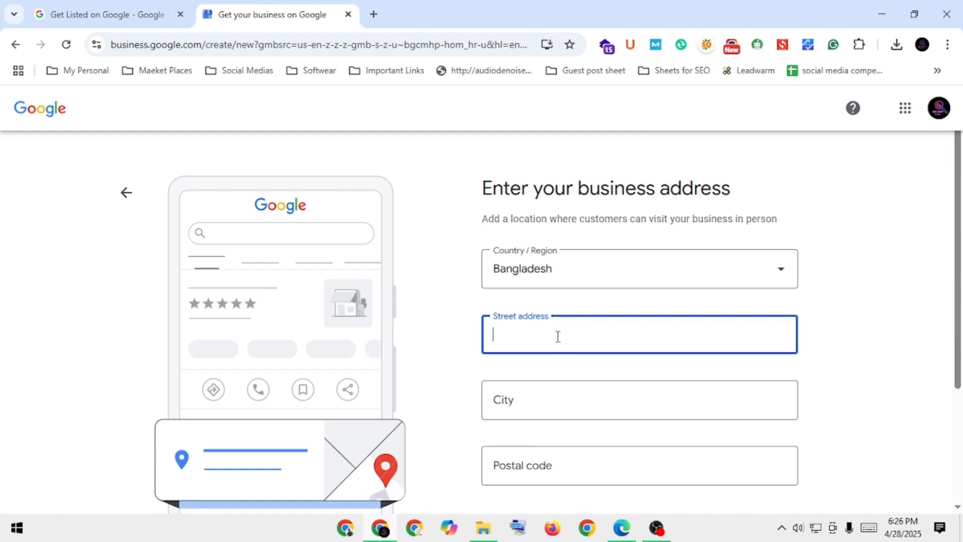
pyautogui.write('Zer')
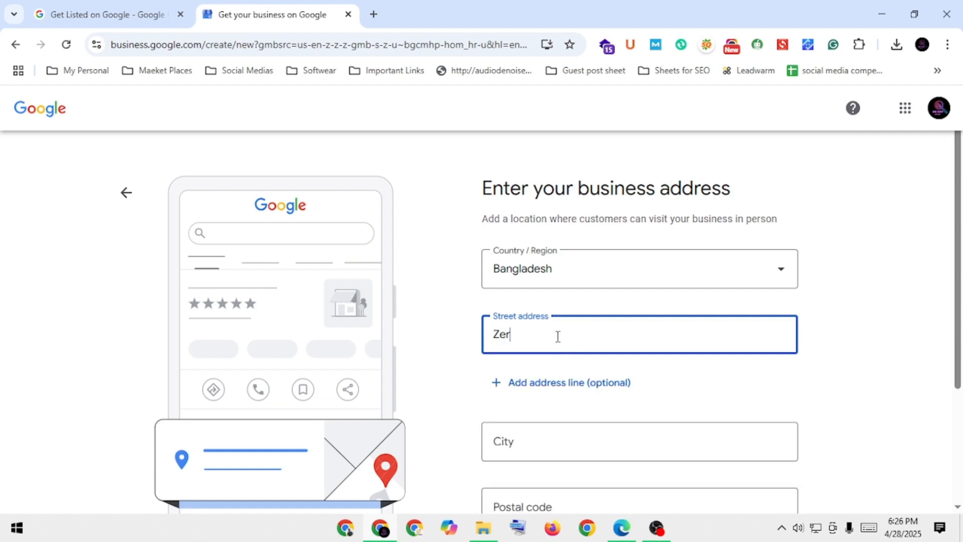
pyautogui.write('o point')
pyautogui.click(531, 440)
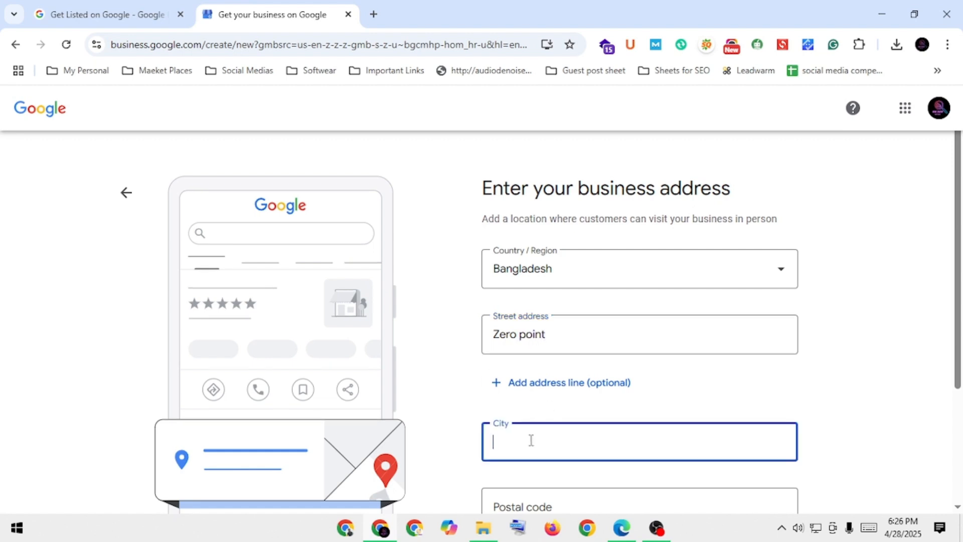
pyautogui.write('Rajshahi')
pyautogui.scroll(-3, 525, 427)
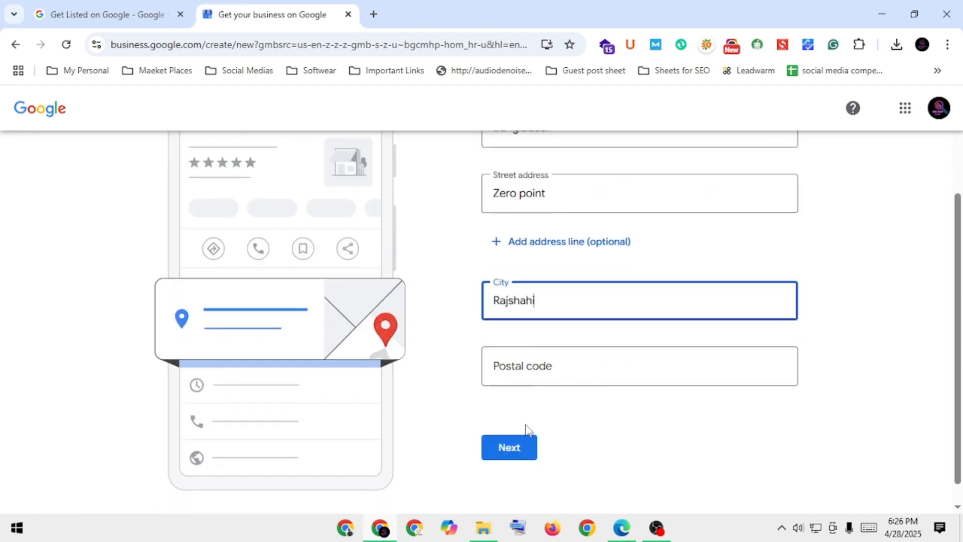
pyautogui.click(542, 365)
pyautogui.write('6000')
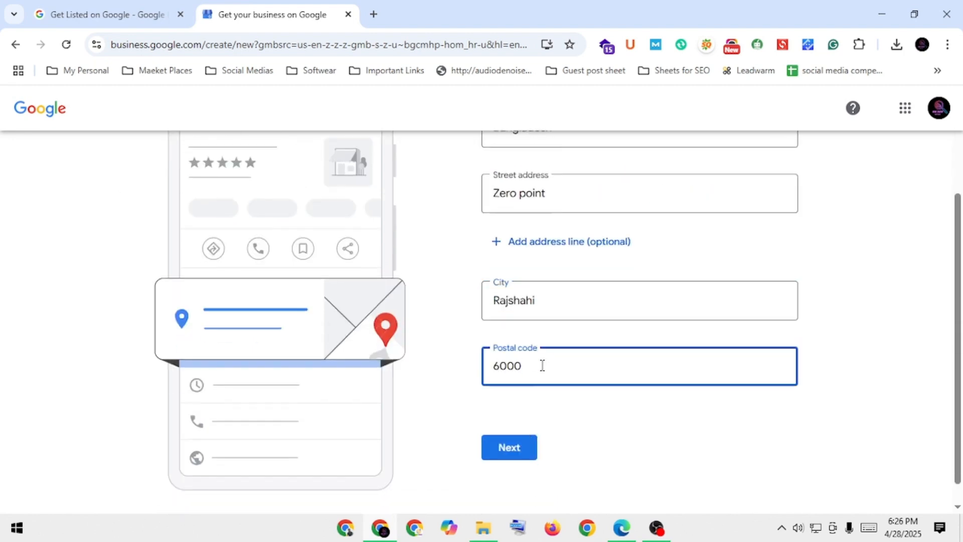
pyautogui.click(519, 456)
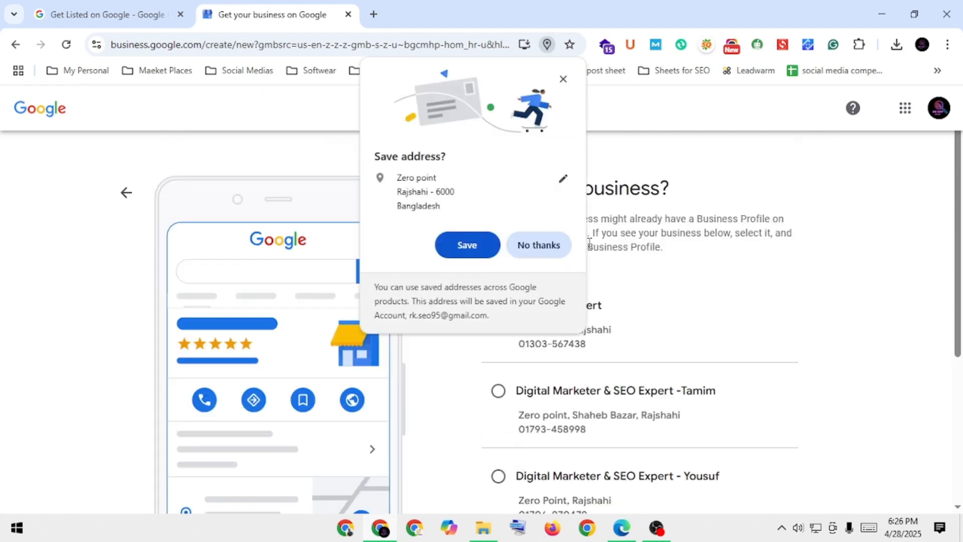
pyautogui.click(538, 248)
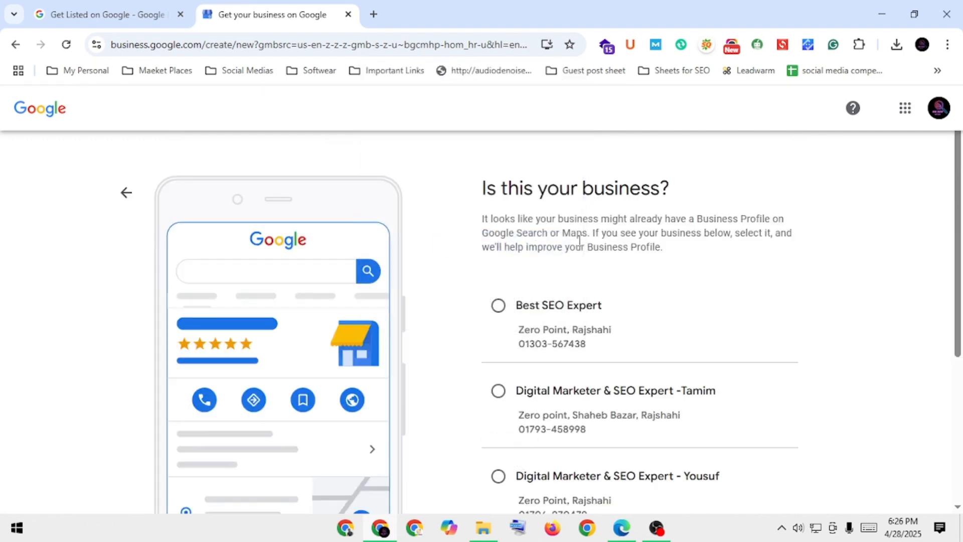
# Review the suggested existing Business Profiles, choose None of these and proceed to the map location.
pyautogui.moveTo(467, 186); pyautogui.dragTo(827, 219)
pyautogui.click(889, 269)
pyautogui.scroll(-1, 888, 269)
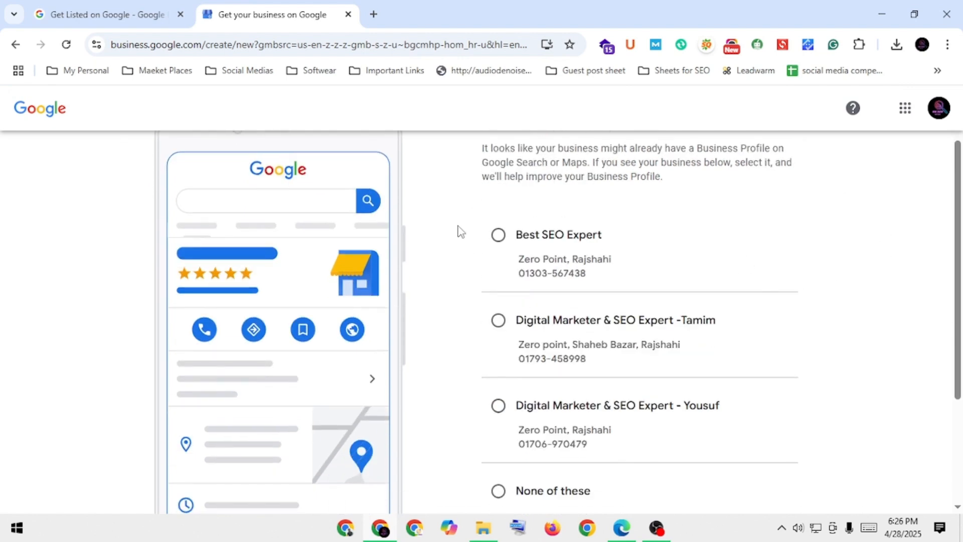
pyautogui.scroll(-1, 819, 268)
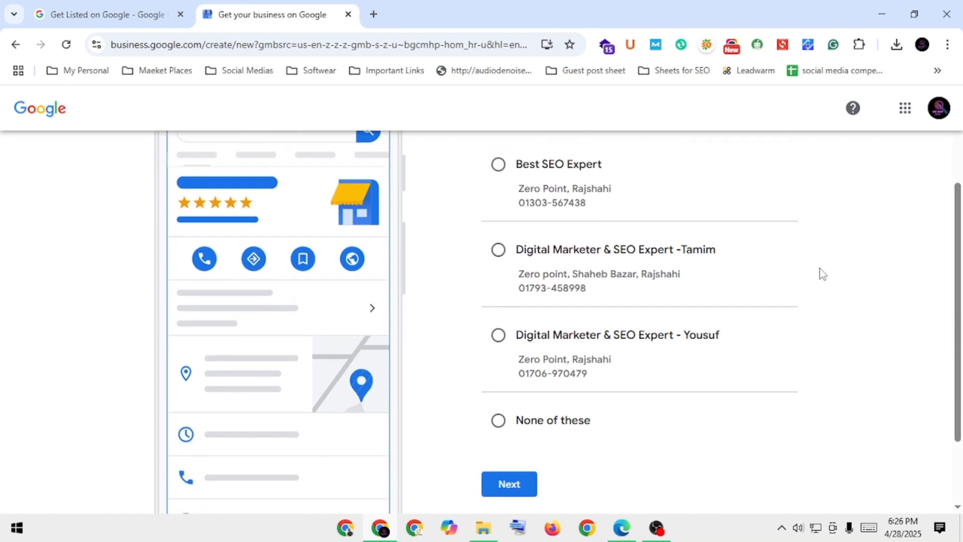
pyautogui.scroll(2, 819, 268)
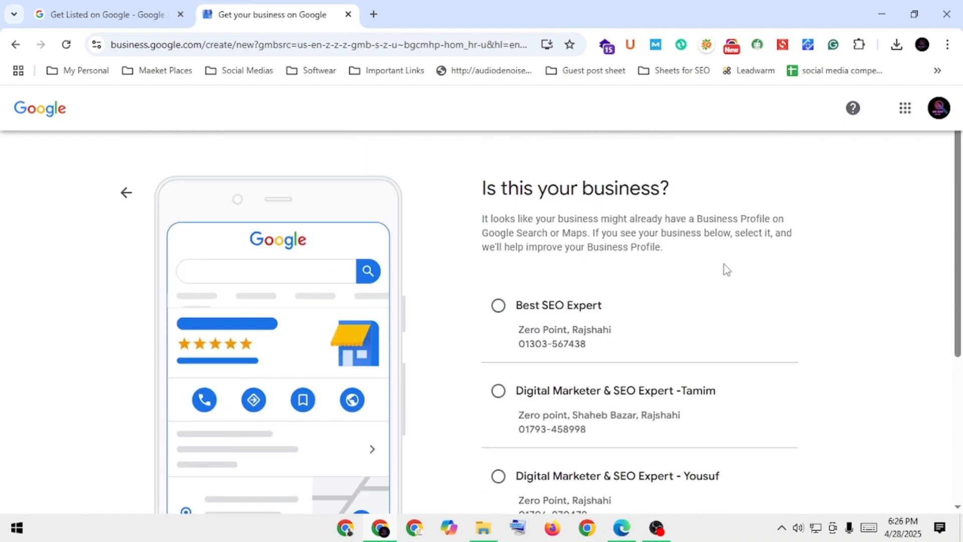
pyautogui.scroll(-1, 594, 348)
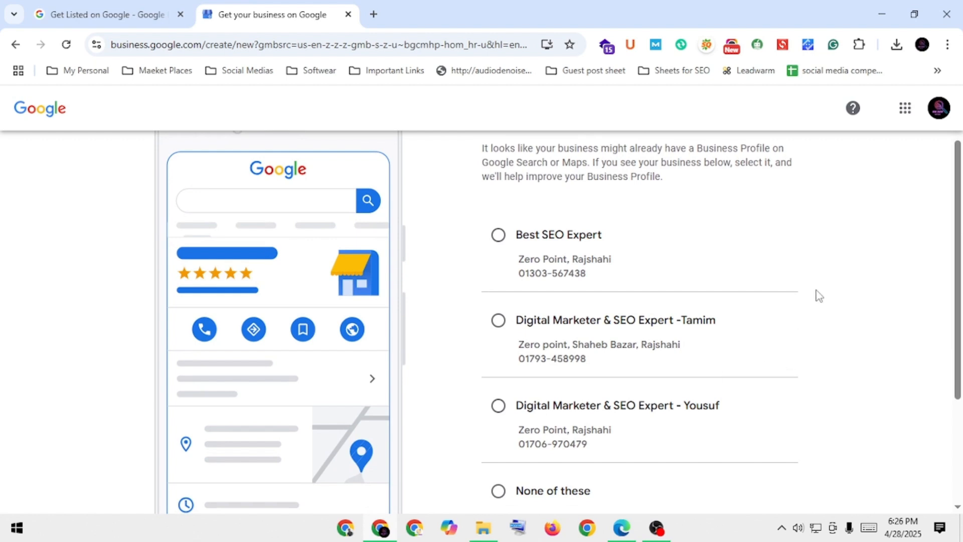
pyautogui.scroll(-1, 817, 296)
pyautogui.scroll(-1, 672, 324)
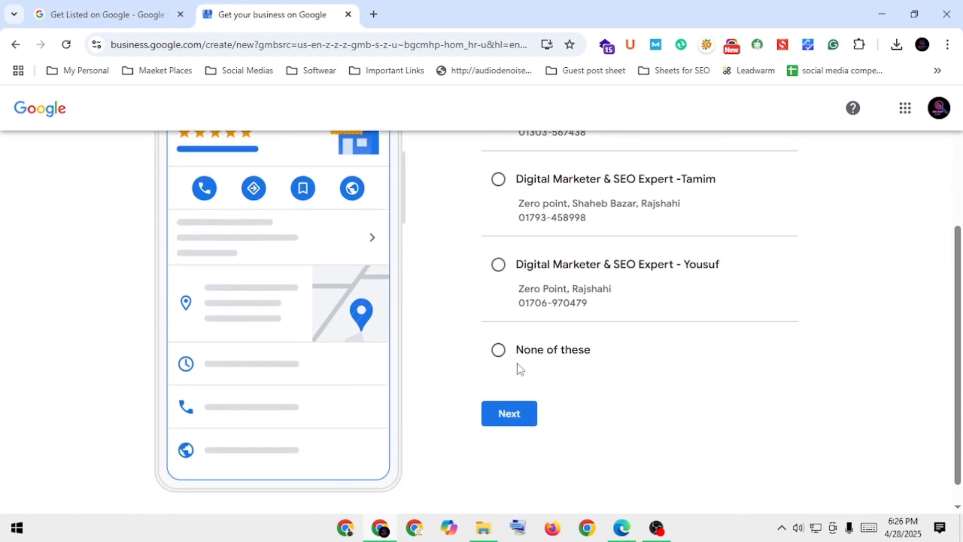
pyautogui.click(498, 351)
pyautogui.click(520, 424)
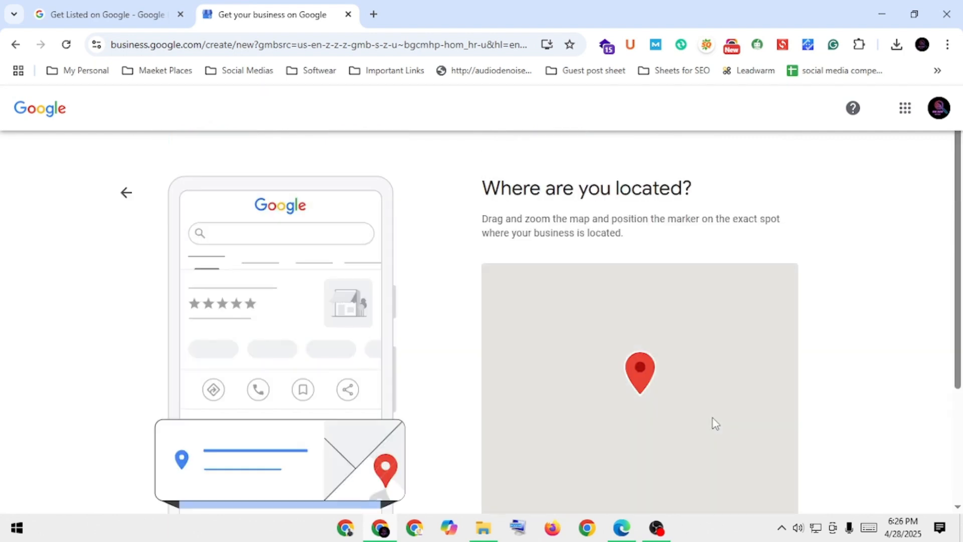
# Start adjusting the business marker on the location map.
pyautogui.scroll(-1, 833, 312)
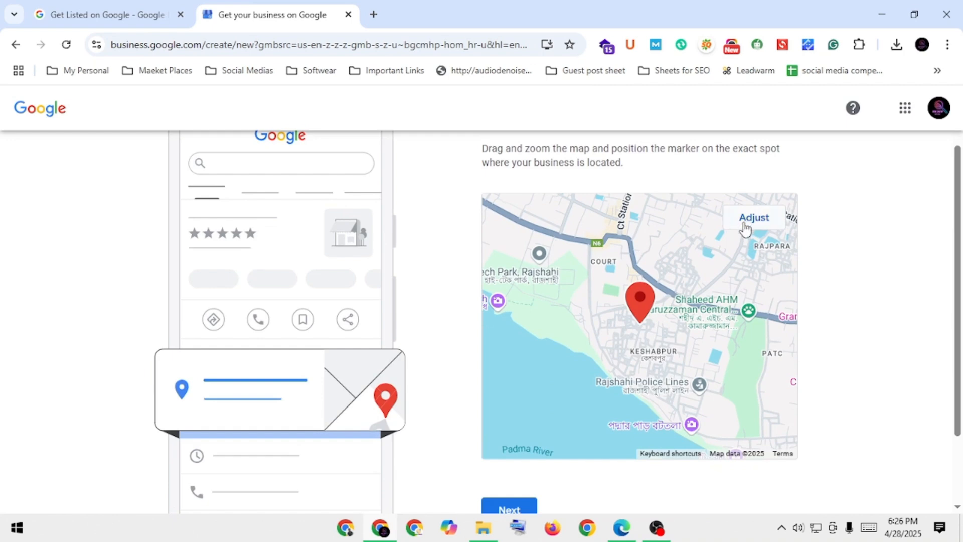
pyautogui.scroll(1, 750, 216)
pyautogui.moveTo(474, 193); pyautogui.dragTo(708, 193)
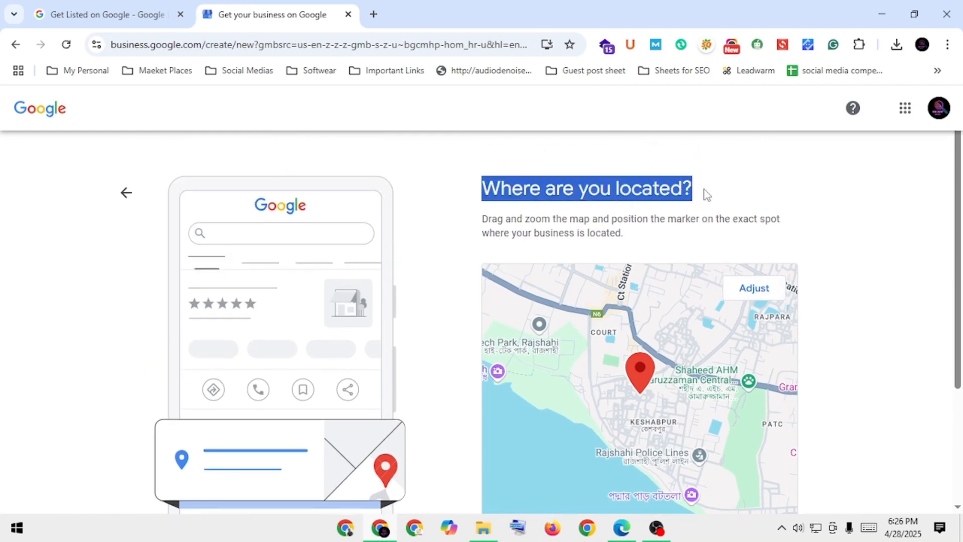
pyautogui.click(753, 290)
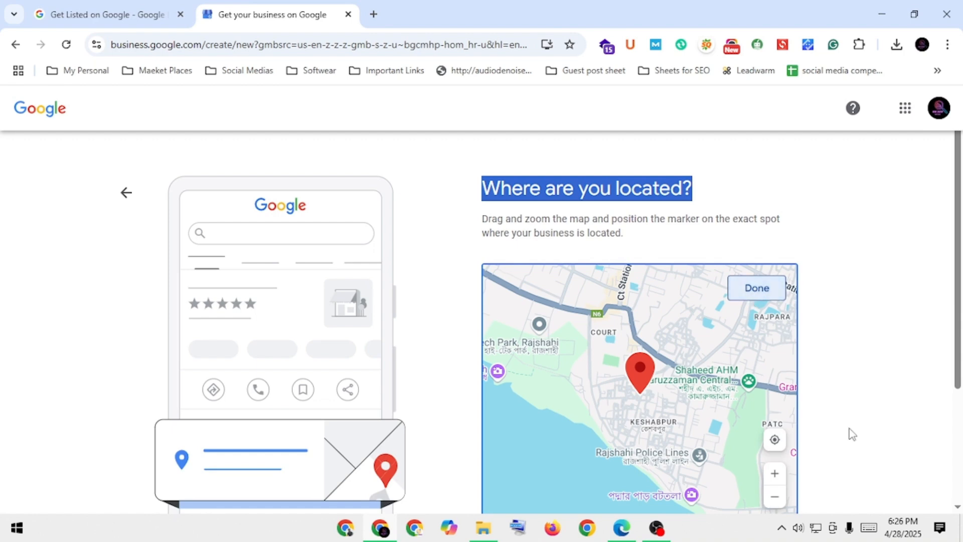
# Examine the map around Keshabpur, Police Lines gate and the Padma River bank for the business's location.
pyautogui.scroll(-2, 705, 392)
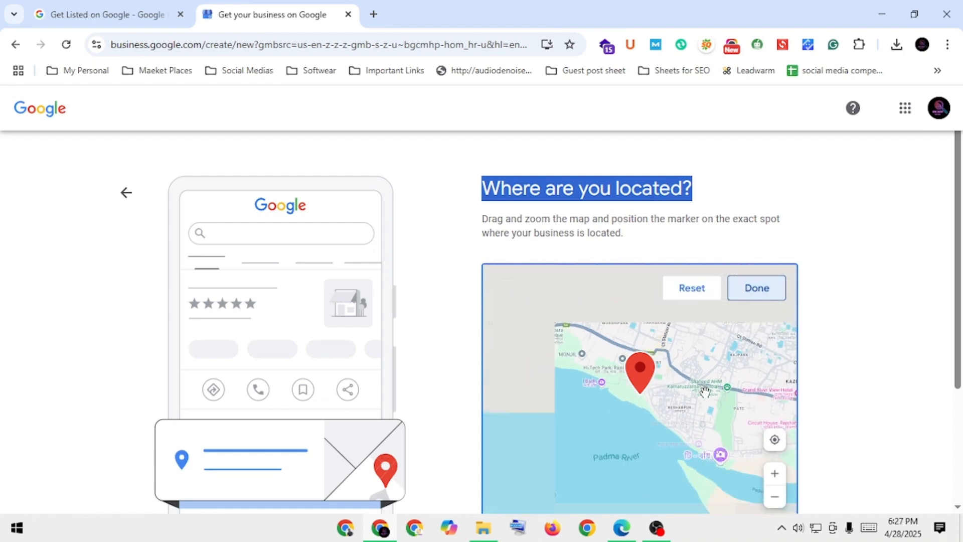
pyautogui.scroll(2, 705, 391)
pyautogui.scroll(5, 705, 392)
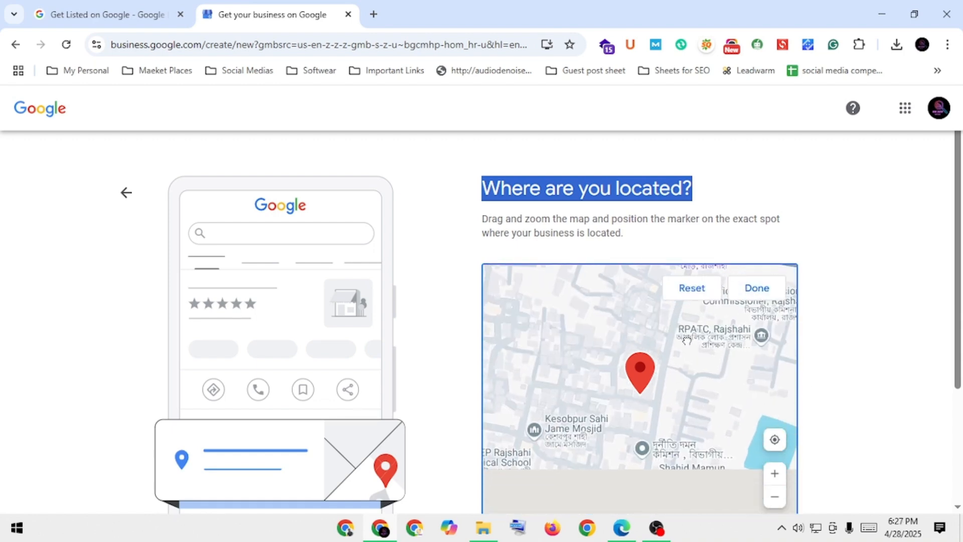
pyautogui.moveTo(689, 325); pyautogui.dragTo(692, 305)
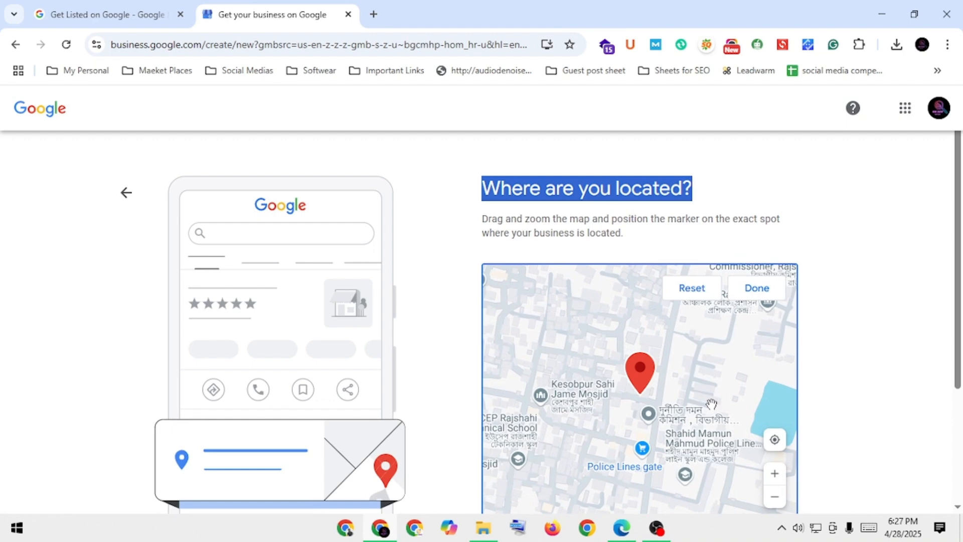
pyautogui.scroll(-1, 617, 468)
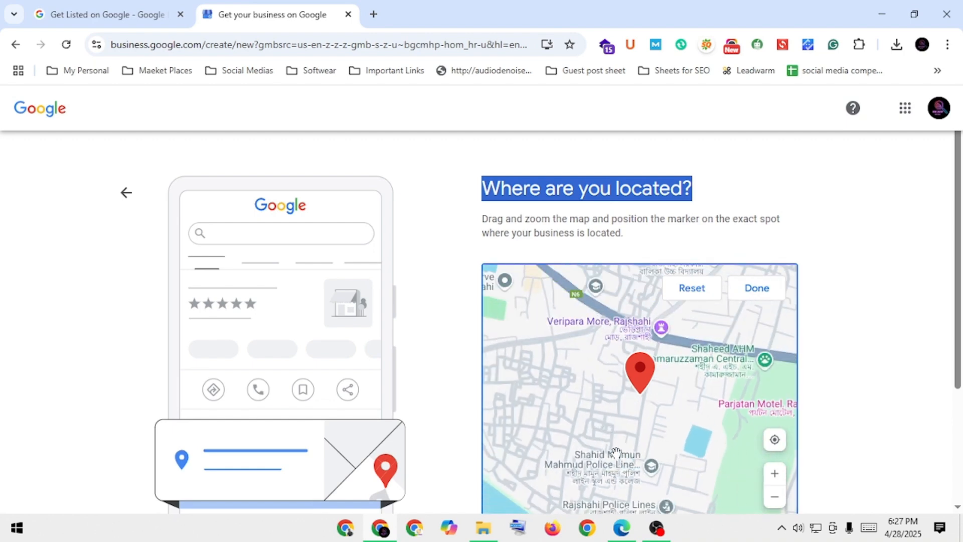
pyautogui.moveTo(646, 440)
pyautogui.mouseDown()
pyautogui.moveTo(545, 292)
pyautogui.moveTo(560, 366)
pyautogui.moveTo(619, 318)
pyautogui.mouseUp()
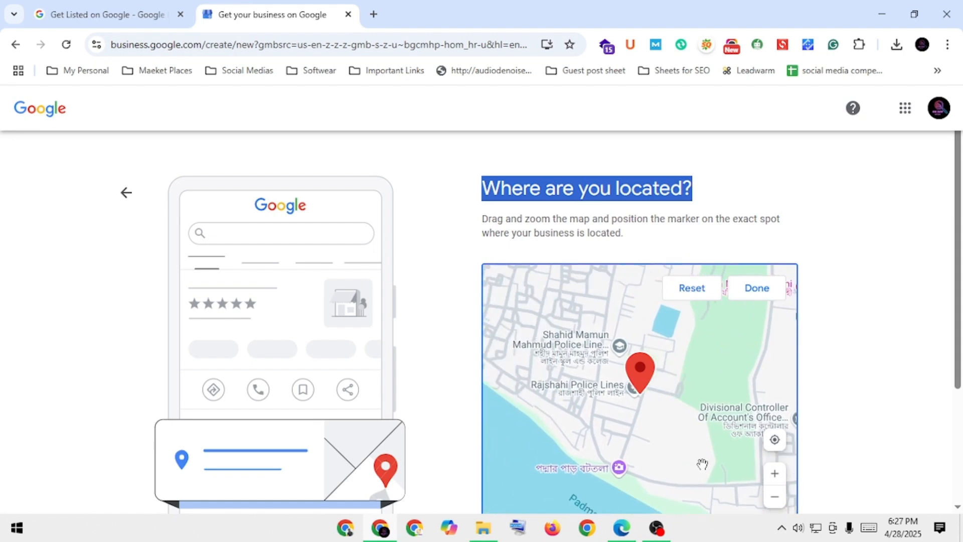
pyautogui.scroll(2, 703, 462)
pyautogui.scroll(2, 615, 419)
pyautogui.moveTo(615, 420); pyautogui.dragTo(699, 378)
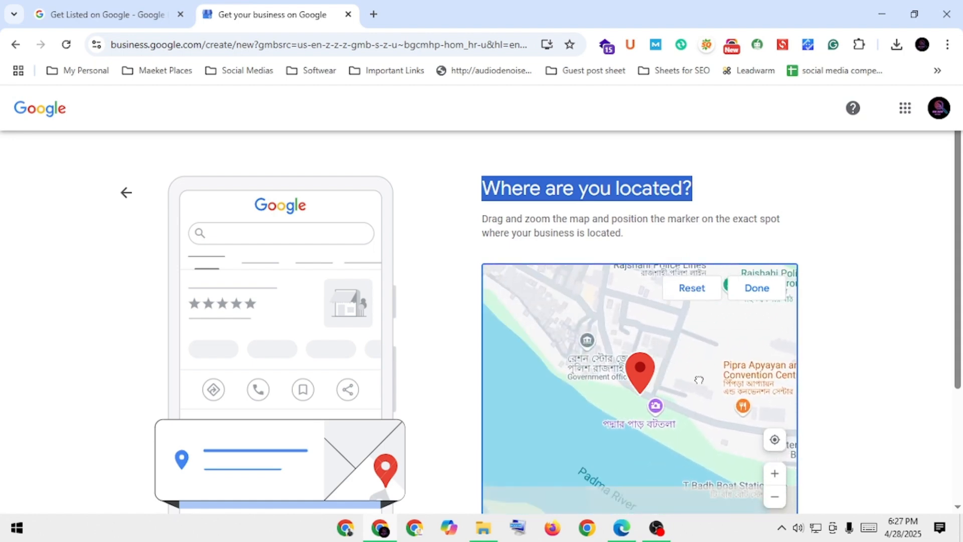
pyautogui.moveTo(705, 429)
pyautogui.mouseDown()
pyautogui.moveTo(729, 515)
pyautogui.moveTo(716, 504)
pyautogui.mouseUp()
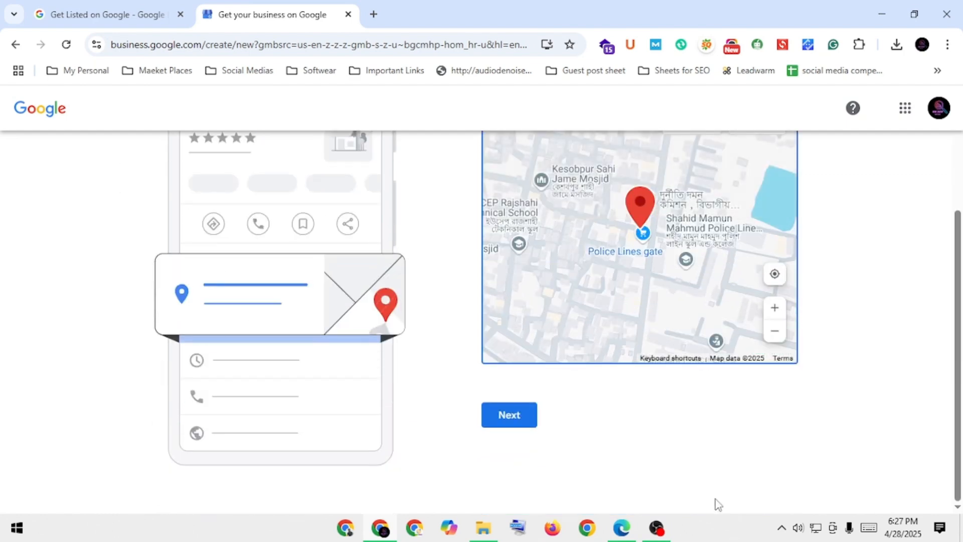
pyautogui.scroll(1, 618, 296)
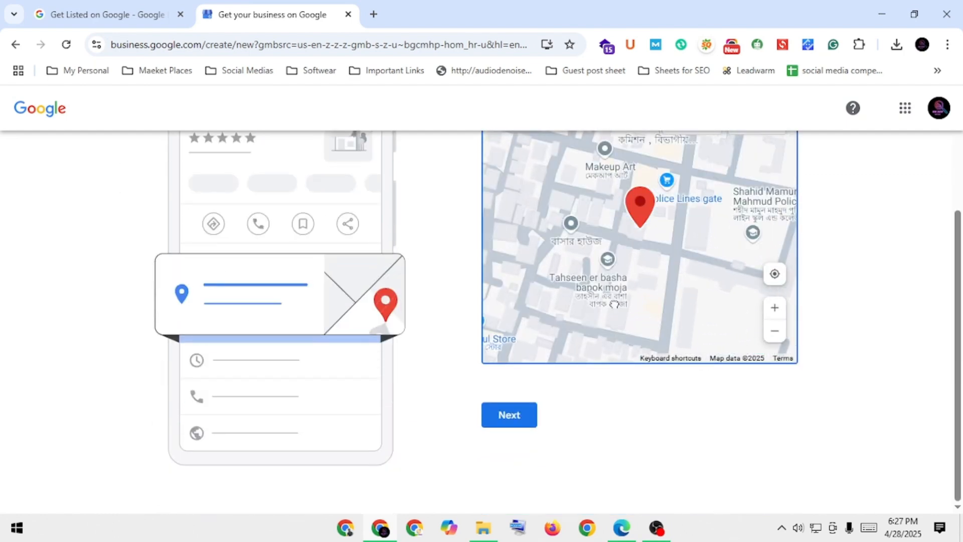
pyautogui.moveTo(586, 286)
pyautogui.mouseDown()
pyautogui.moveTo(685, 338)
pyautogui.moveTo(675, 393)
pyautogui.mouseUp()
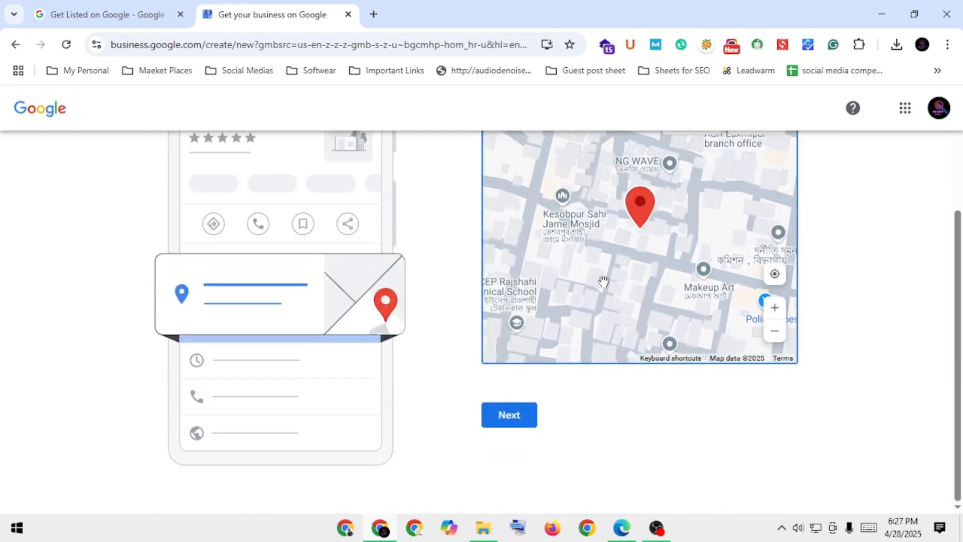
pyautogui.moveTo(604, 282)
pyautogui.mouseDown()
pyautogui.moveTo(682, 314)
pyautogui.moveTo(753, 324)
pyautogui.mouseUp()
pyautogui.moveTo(653, 296); pyautogui.dragTo(756, 310)
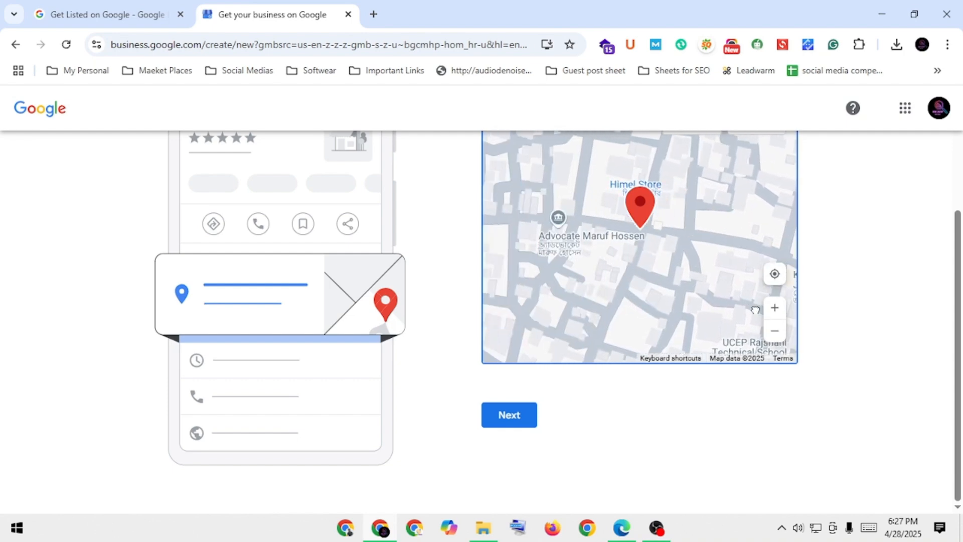
pyautogui.moveTo(611, 294); pyautogui.dragTo(638, 151)
pyautogui.moveTo(638, 277); pyautogui.dragTo(559, 195)
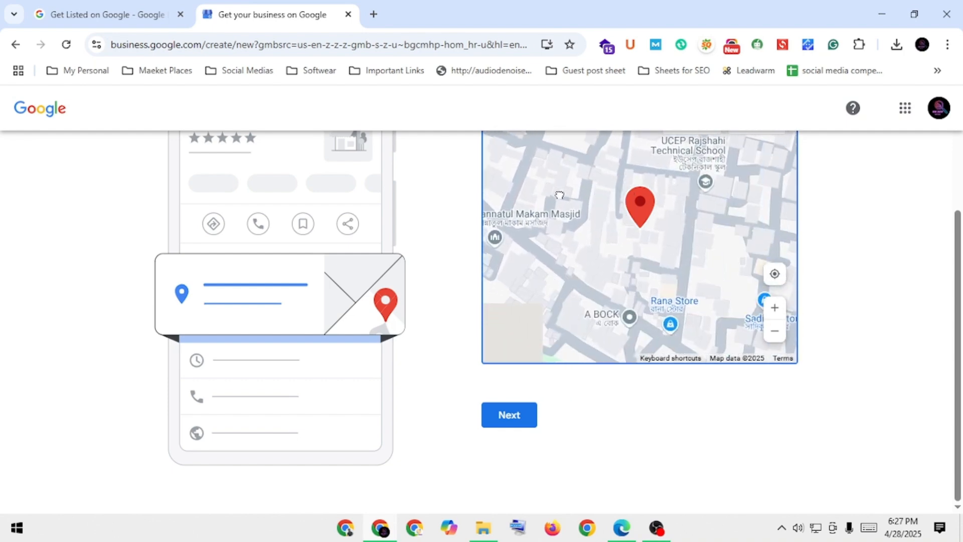
pyautogui.moveTo(647, 279); pyautogui.dragTo(585, 163)
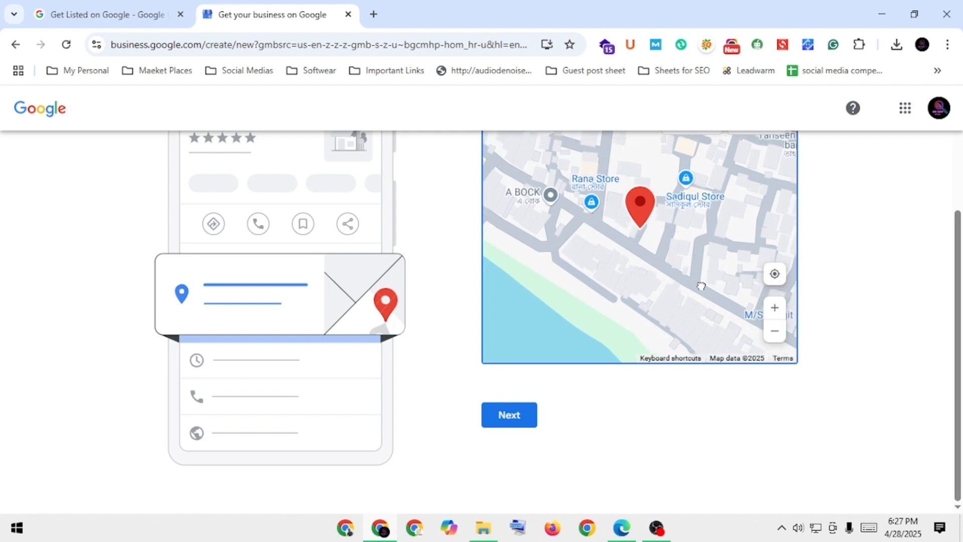
# Move the business marker east across Rajshahi to the main road between Saheb Bazar Zero Point and Sundarban Courier Service.
pyautogui.scroll(-5, 656, 301)
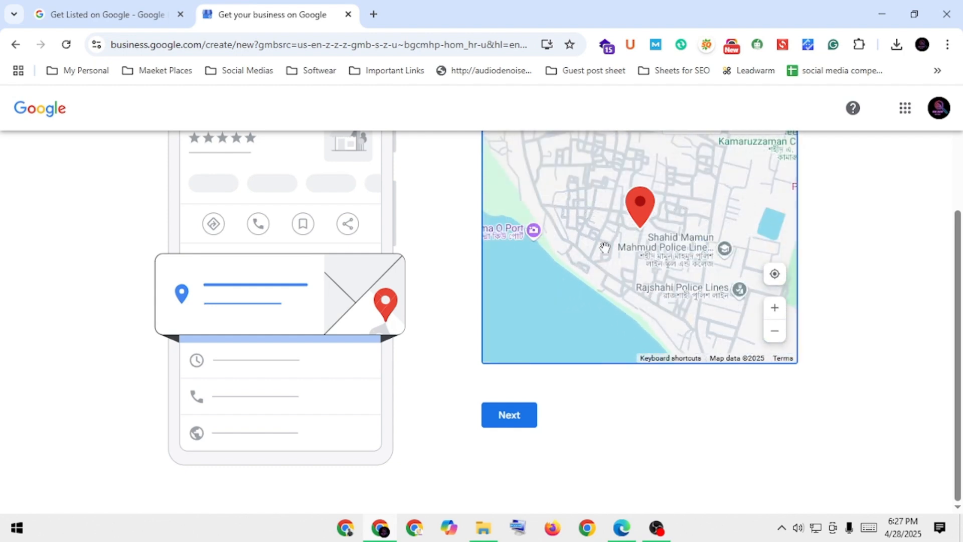
pyautogui.moveTo(604, 247); pyautogui.dragTo(631, 387)
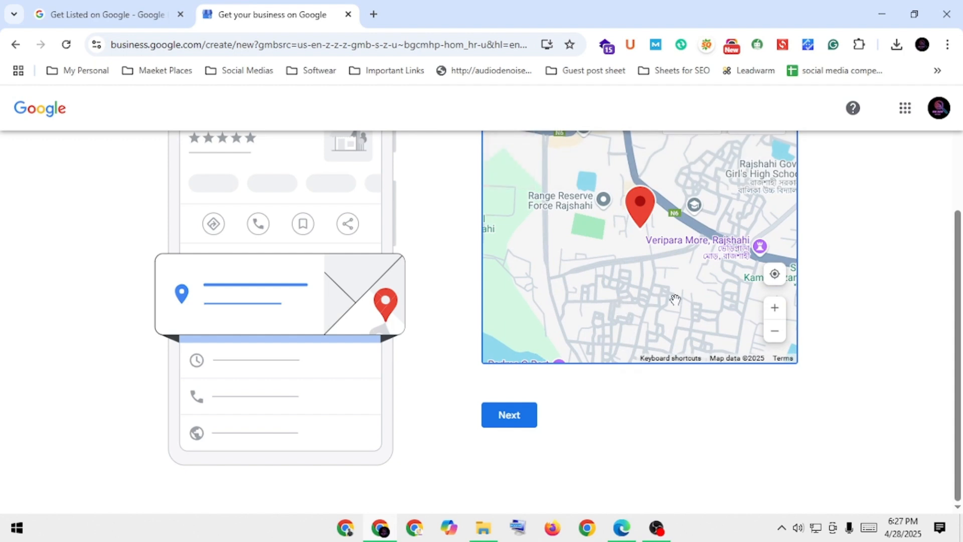
pyautogui.moveTo(675, 299)
pyautogui.mouseDown()
pyautogui.moveTo(602, 217)
pyautogui.moveTo(486, 187)
pyautogui.mouseUp()
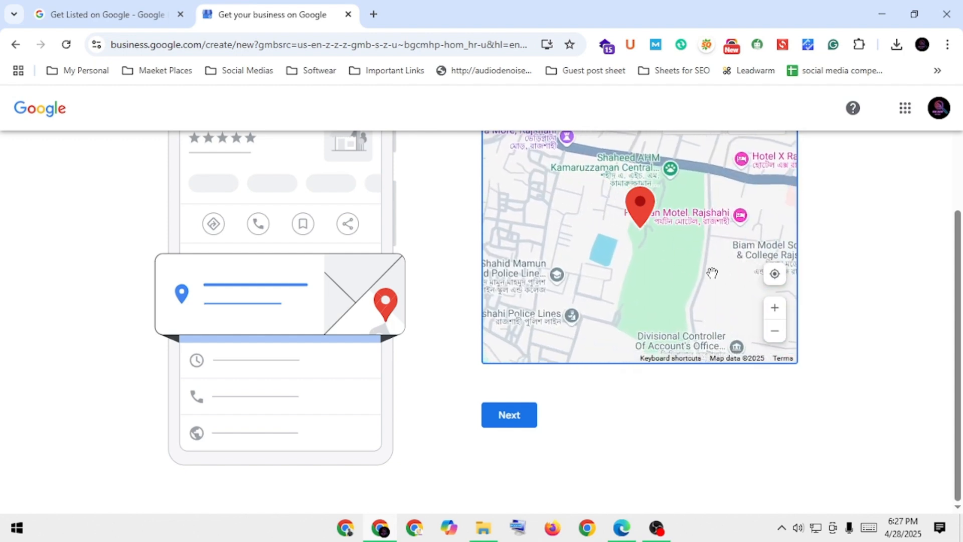
pyautogui.moveTo(712, 273); pyautogui.dragTo(500, 203)
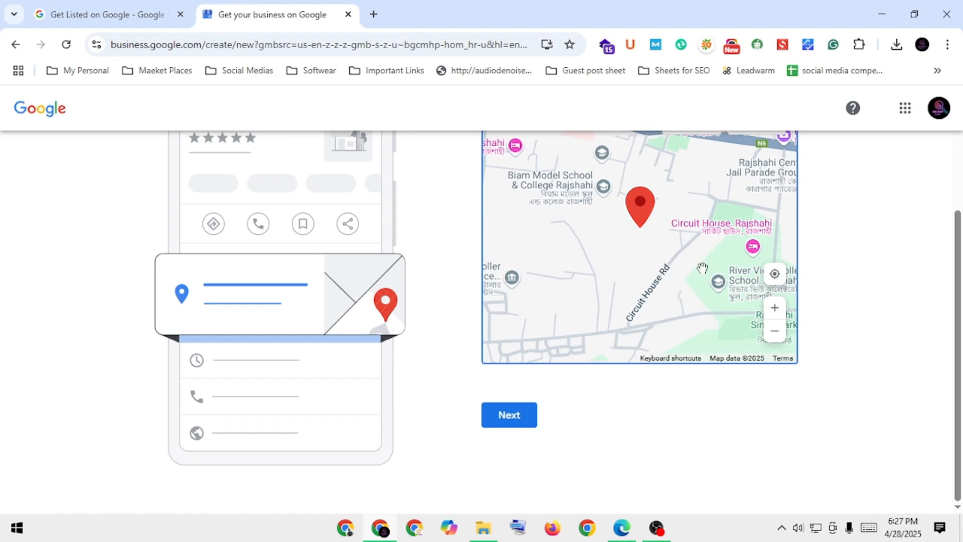
pyautogui.moveTo(702, 267); pyautogui.dragTo(506, 240)
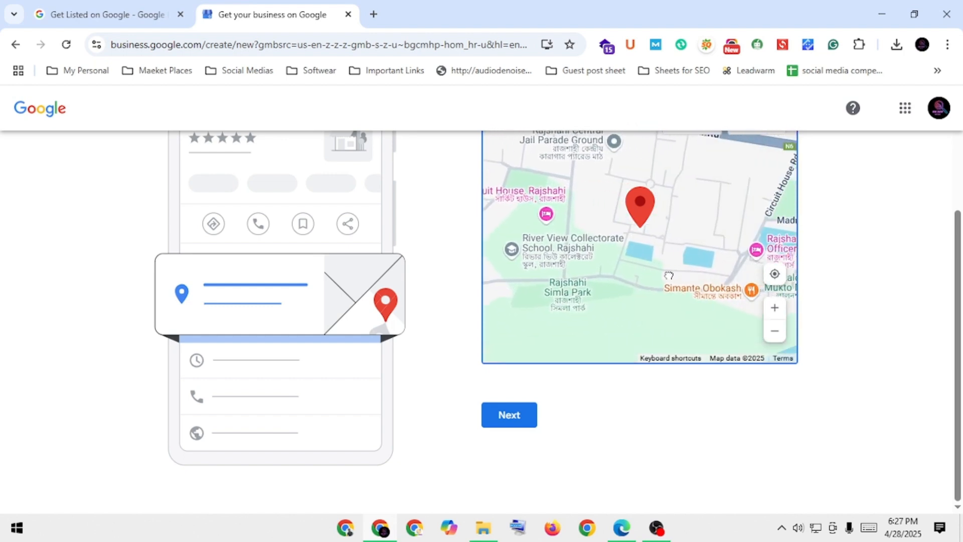
pyautogui.moveTo(669, 276); pyautogui.dragTo(528, 263)
pyautogui.moveTo(647, 271)
pyautogui.mouseDown()
pyautogui.moveTo(549, 275)
pyautogui.moveTo(536, 299)
pyautogui.mouseUp()
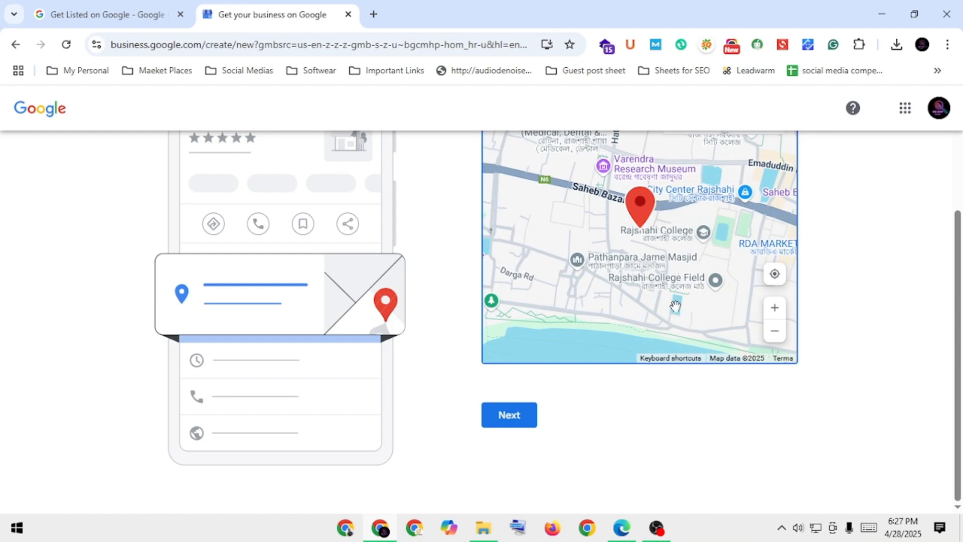
pyautogui.moveTo(686, 296); pyautogui.dragTo(439, 281)
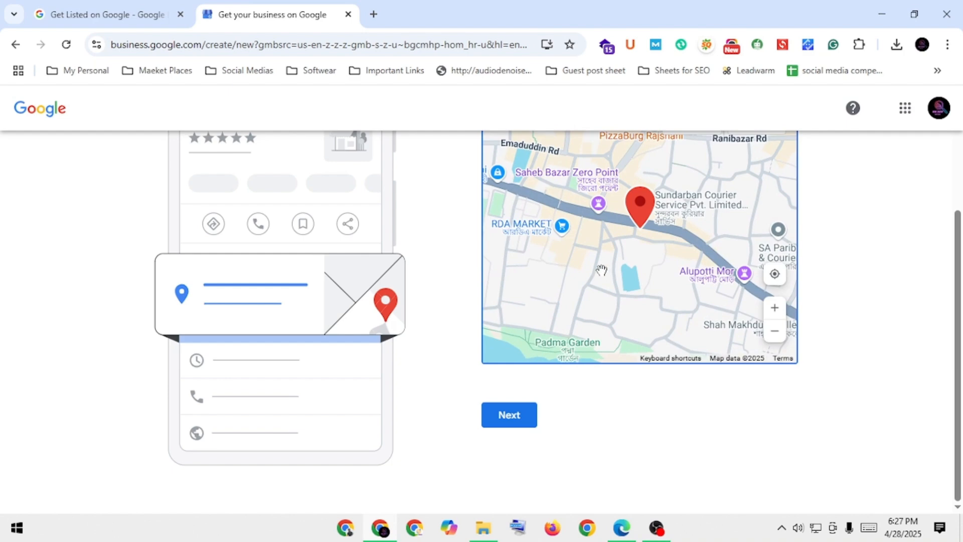
# Position the marker precisely beside RAM IT, just south of Saheb Bazar Zero Point, and proceed to the contact phone number.
pyautogui.scroll(2, 602, 270)
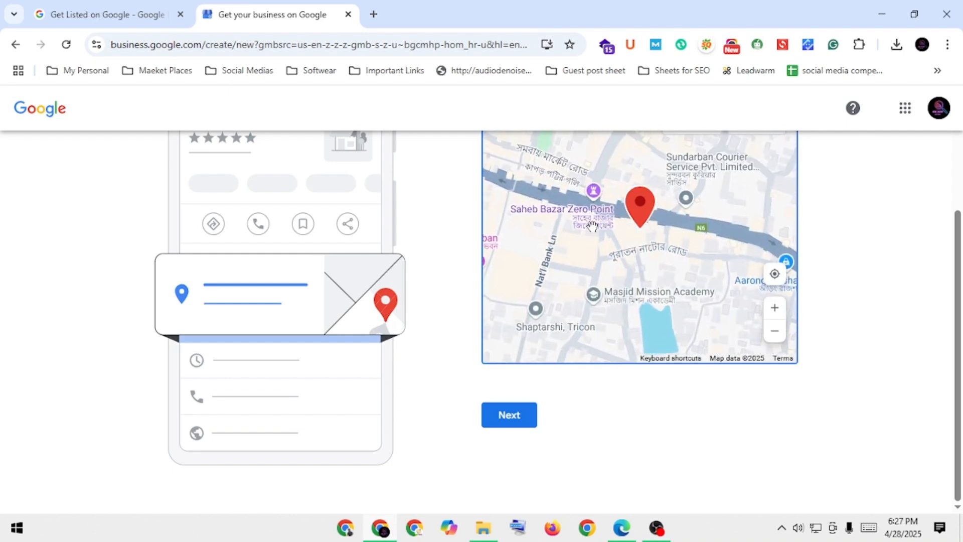
pyautogui.moveTo(597, 248)
pyautogui.mouseDown()
pyautogui.moveTo(637, 273)
pyautogui.moveTo(651, 345)
pyautogui.mouseUp()
pyautogui.scroll(4, 638, 274)
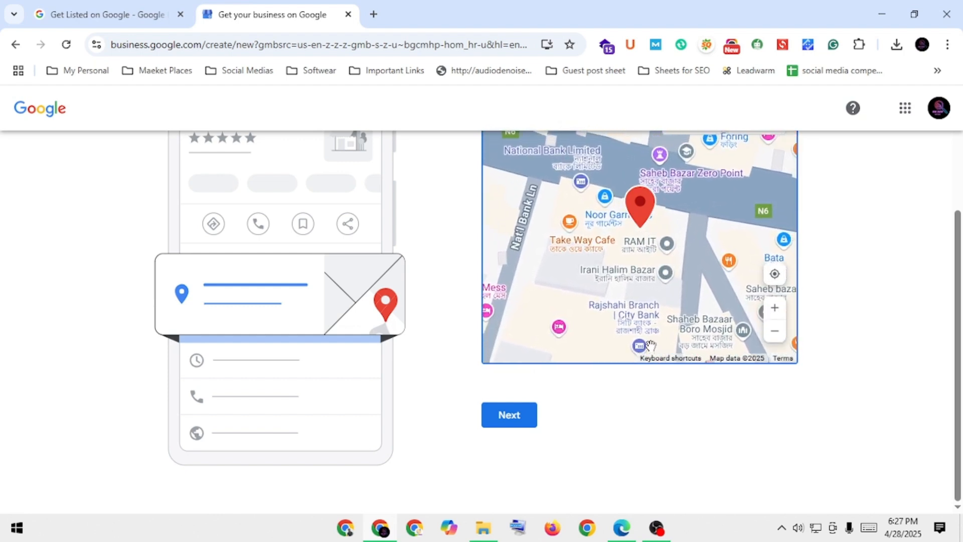
pyautogui.click(518, 425)
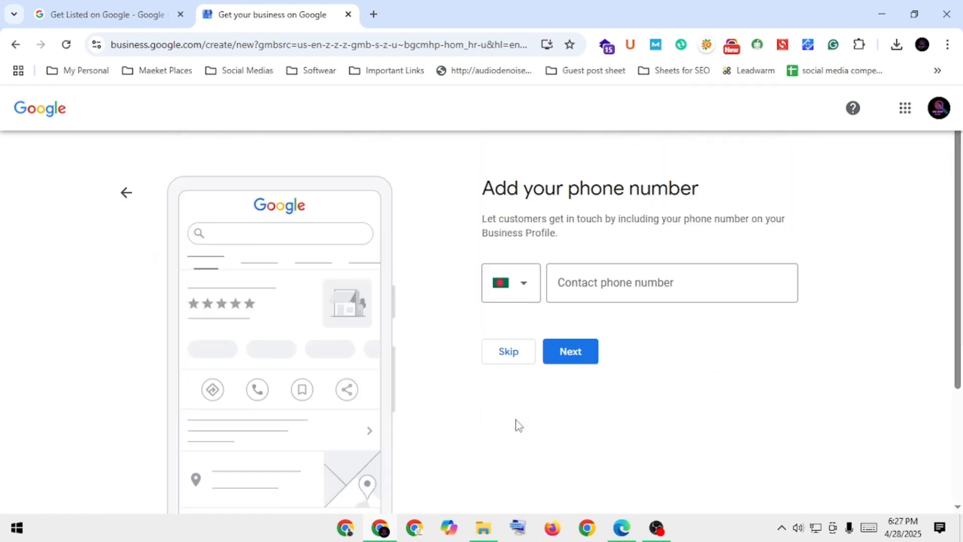
# Skip adding a contact phone number and proceed to the overview about putting the business on the map.
pyautogui.click(615, 287)
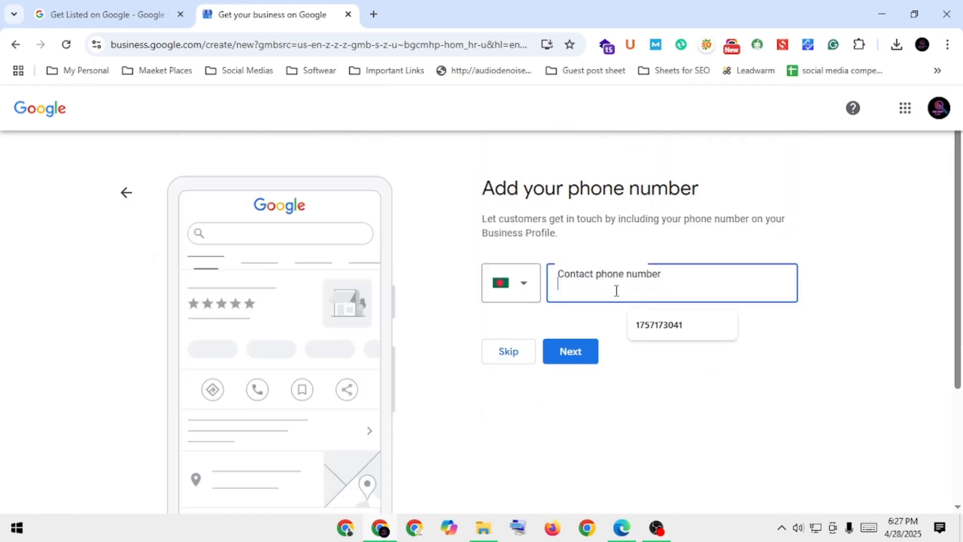
pyautogui.click(508, 380)
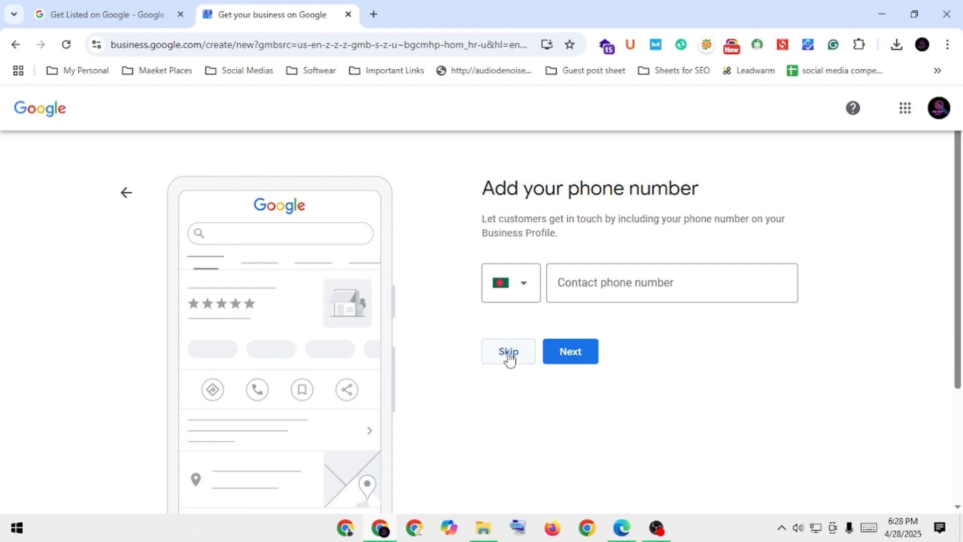
pyautogui.click(508, 353)
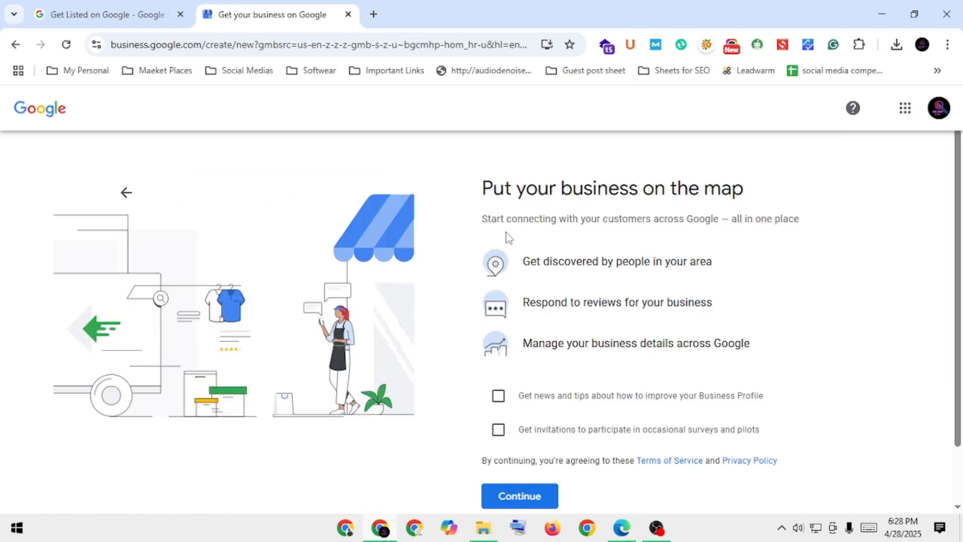
pyautogui.scroll(-1, 723, 199)
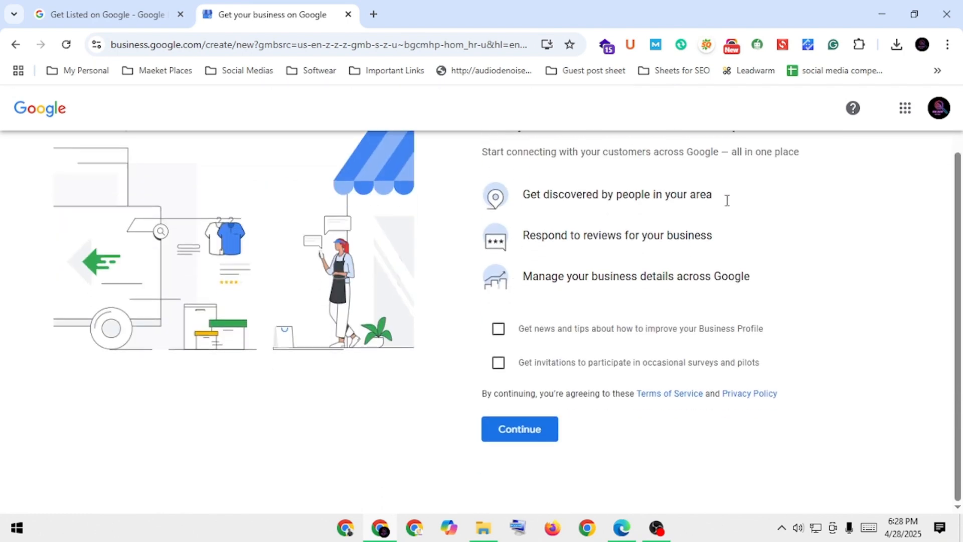
# Opt in to Business Profile news and tips and to survey and pilot invitations, and continue to phone verification.
pyautogui.click(497, 331)
pyautogui.click(498, 363)
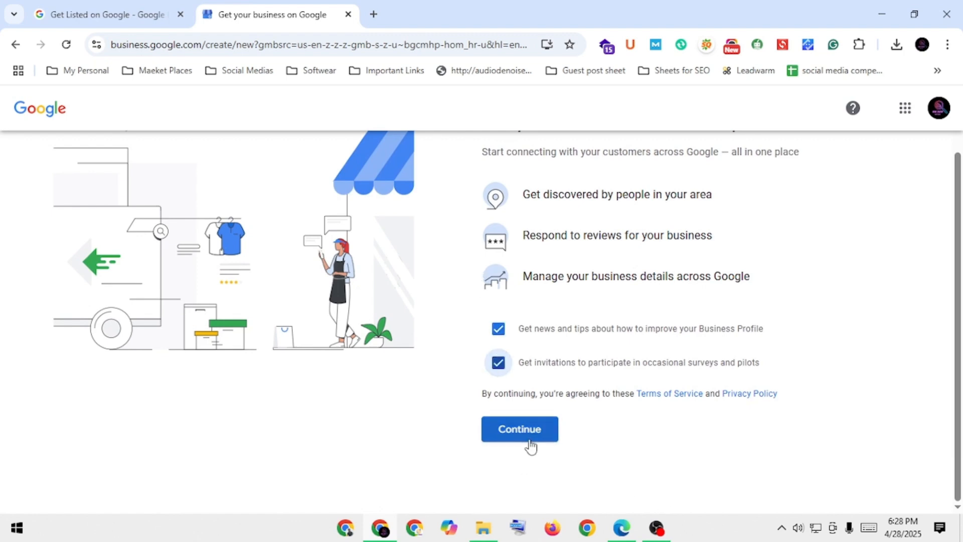
pyautogui.click(532, 439)
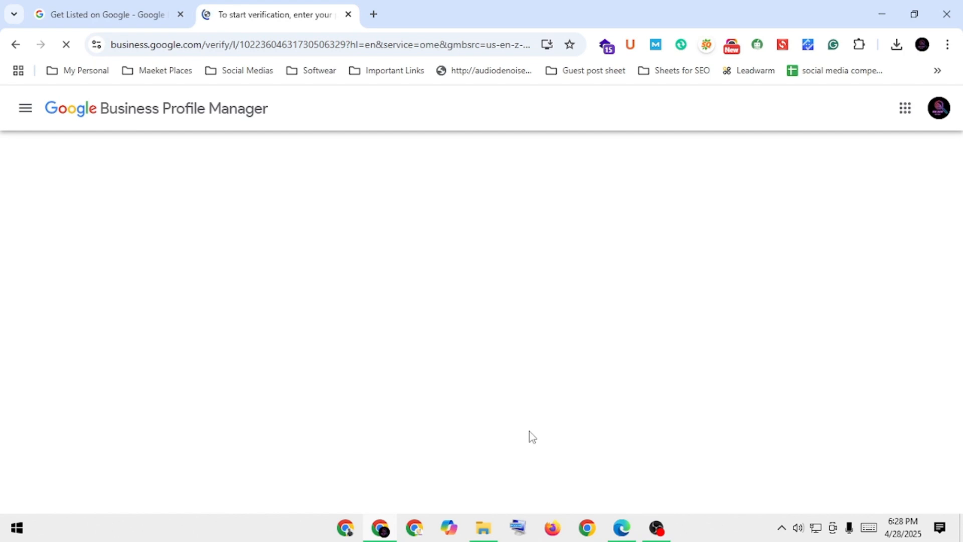
pyautogui.scroll(-1, 807, 359)
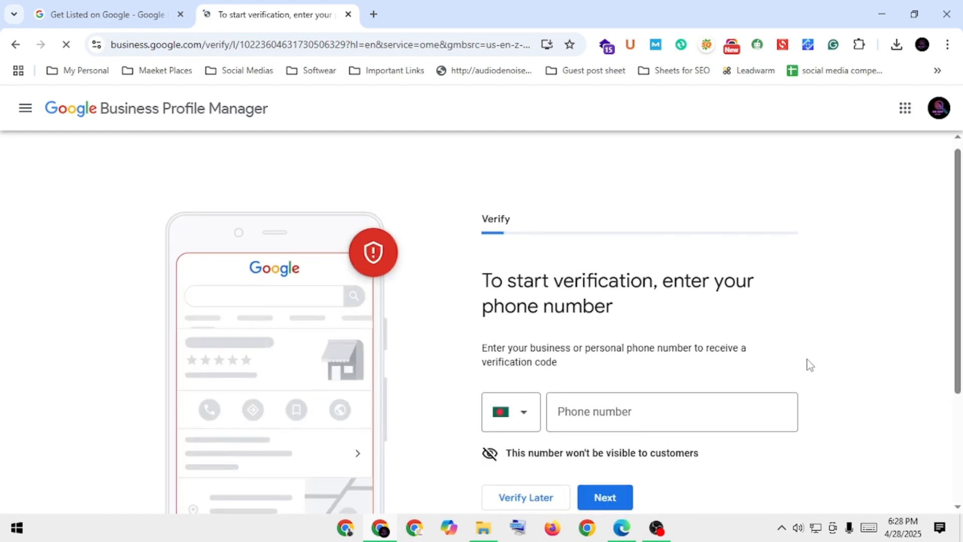
pyautogui.scroll(1, 807, 359)
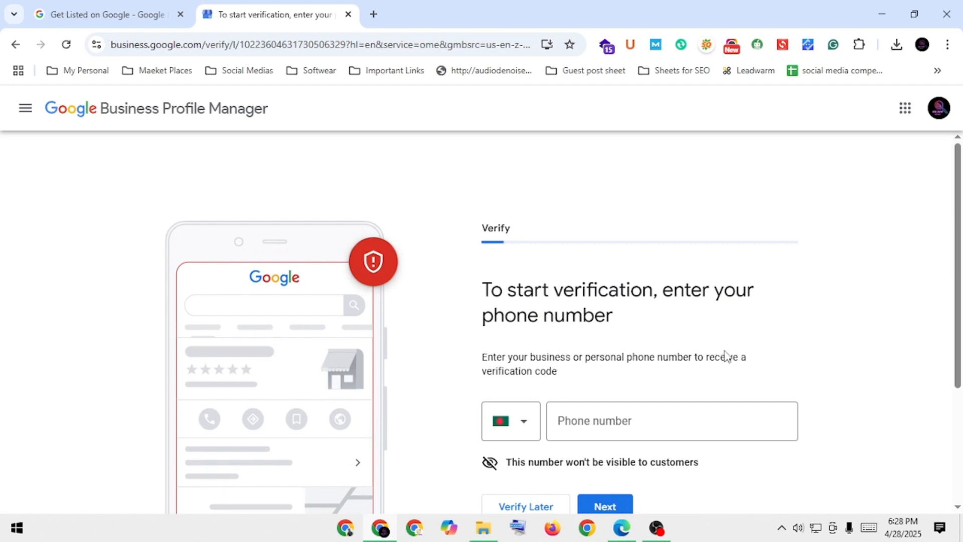
# Switch to the Class 1.pdf in Edge, review the postcard, phone call, email and video verification methods, and return to Chrome.
pyautogui.click(623, 527)
pyautogui.scroll(-8, 602, 312)
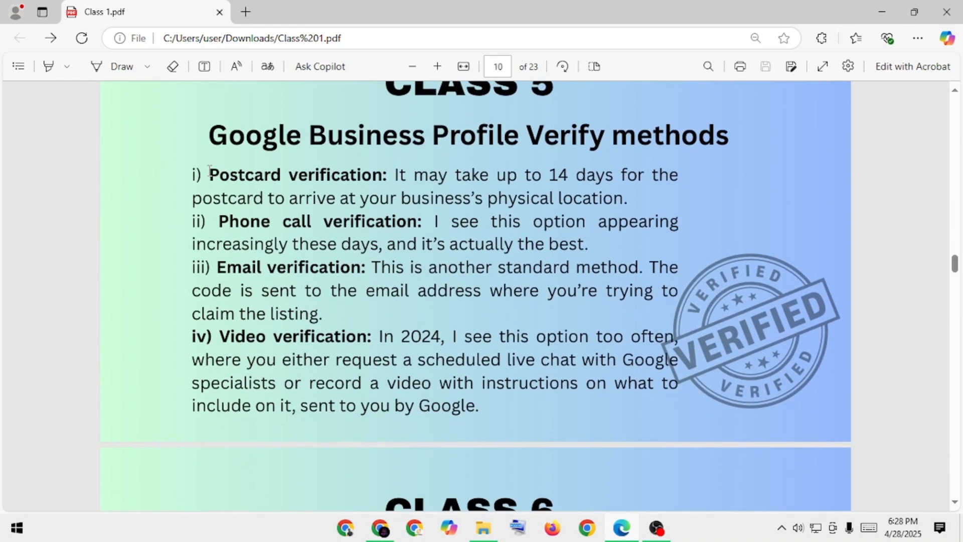
pyautogui.moveTo(210, 174); pyautogui.dragTo(383, 176)
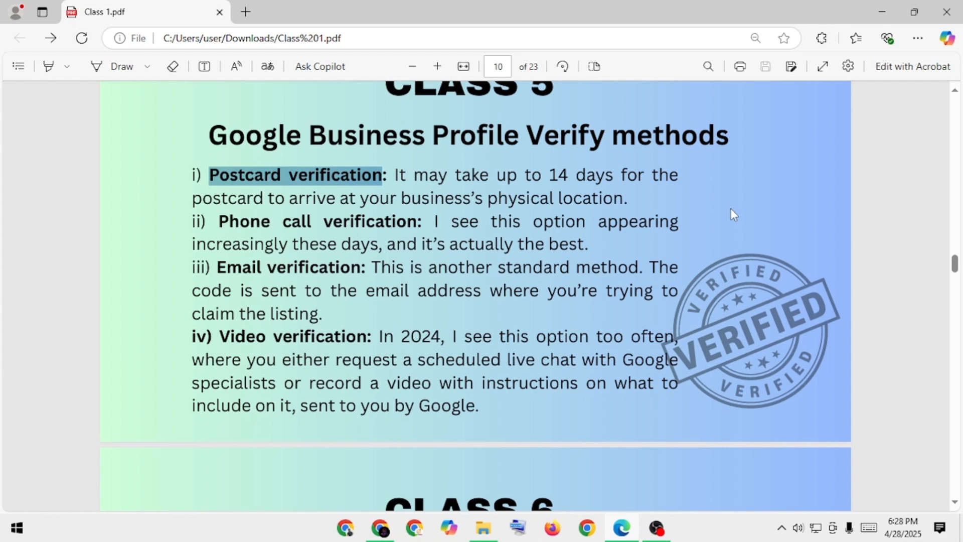
pyautogui.click(221, 221)
pyautogui.moveTo(221, 221); pyautogui.dragTo(422, 225)
pyautogui.click(366, 245)
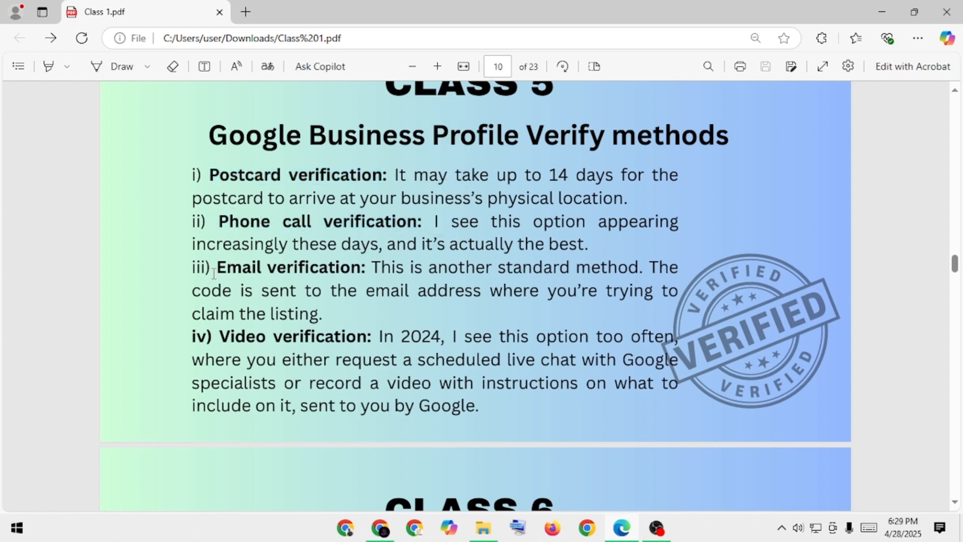
pyautogui.moveTo(214, 271); pyautogui.dragTo(364, 272)
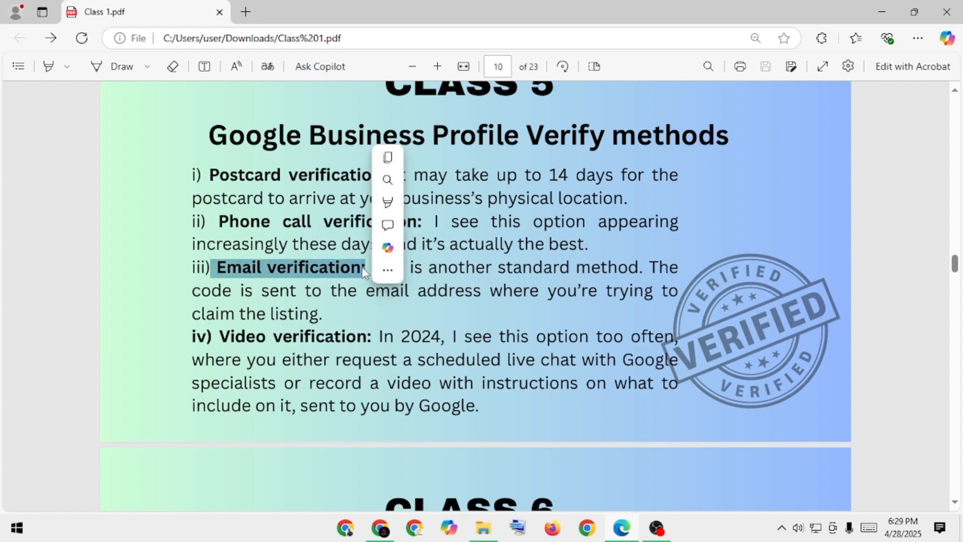
pyautogui.scroll(-3, 566, 301)
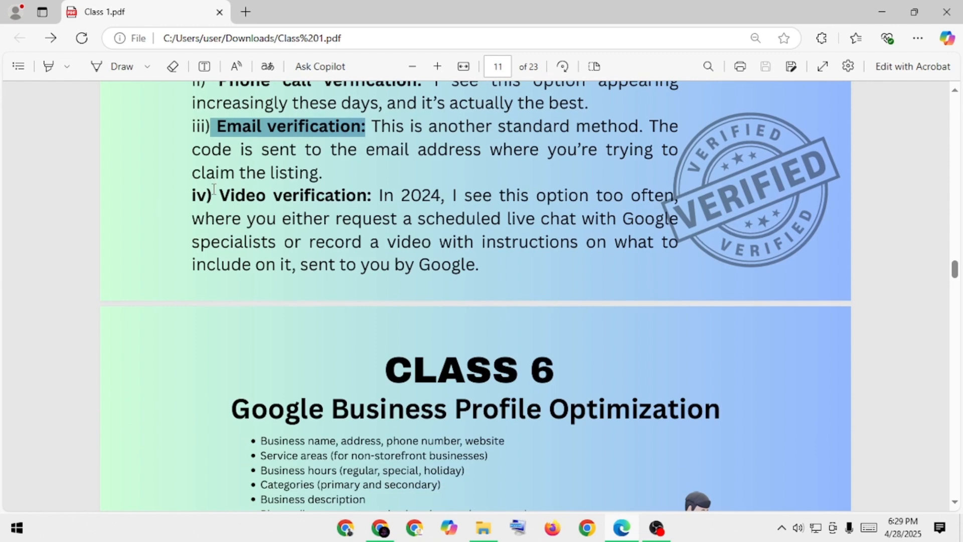
pyautogui.moveTo(214, 189); pyautogui.dragTo(371, 197)
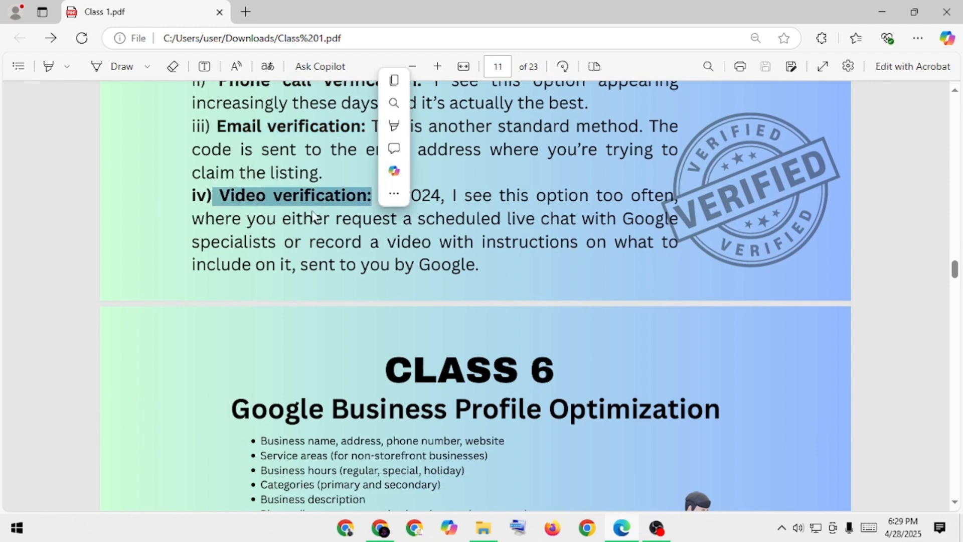
pyautogui.click(353, 235)
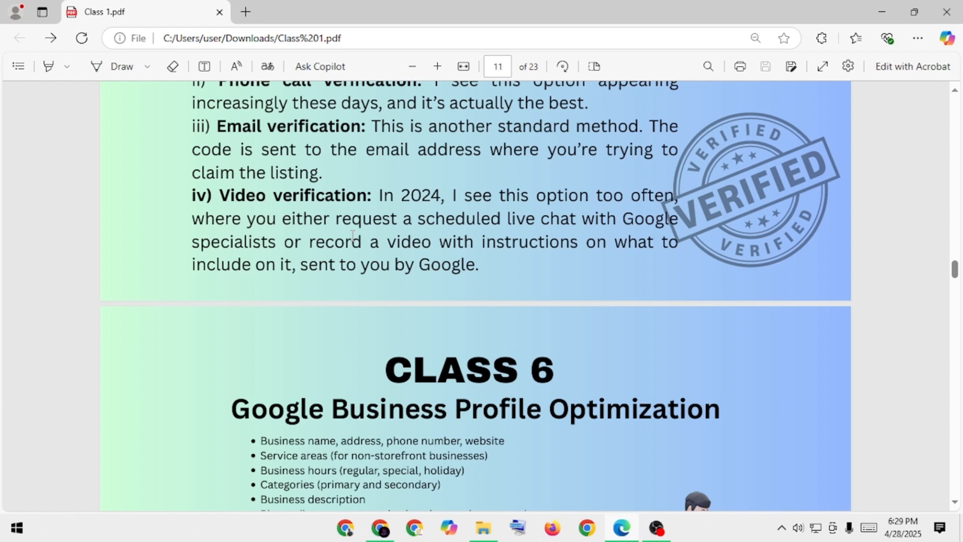
pyautogui.scroll(2, 377, 235)
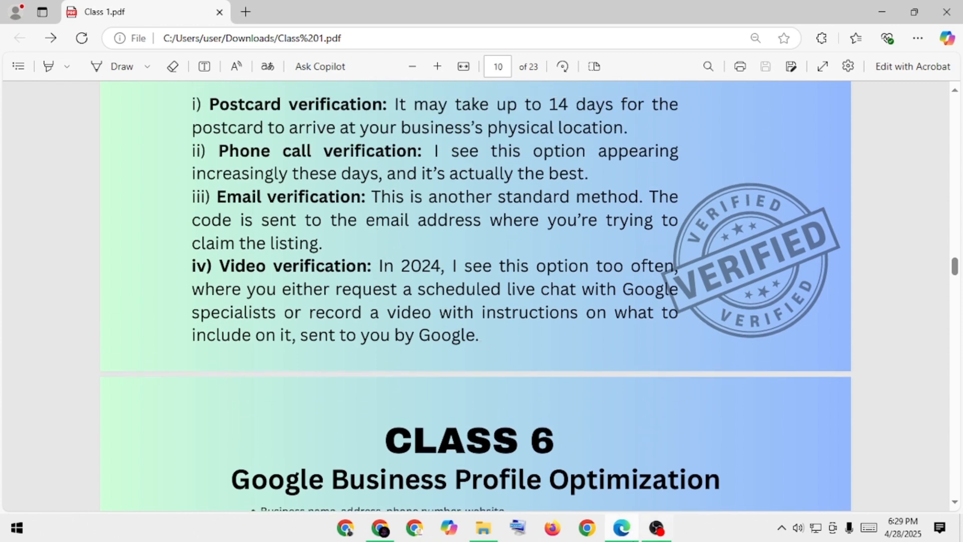
pyautogui.click(625, 536)
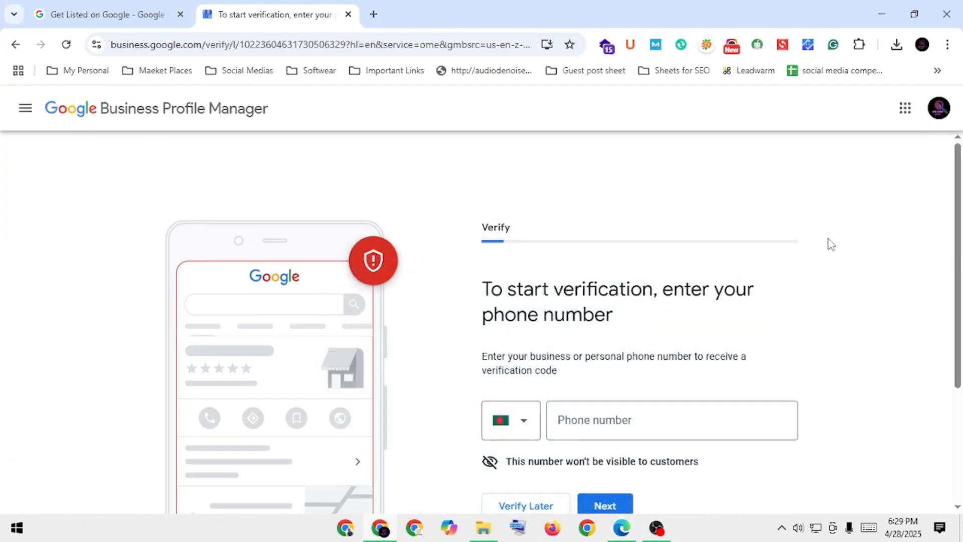
# Postpone the phone verification of the business and proceed to adding its services.
pyautogui.scroll(-3, 830, 245)
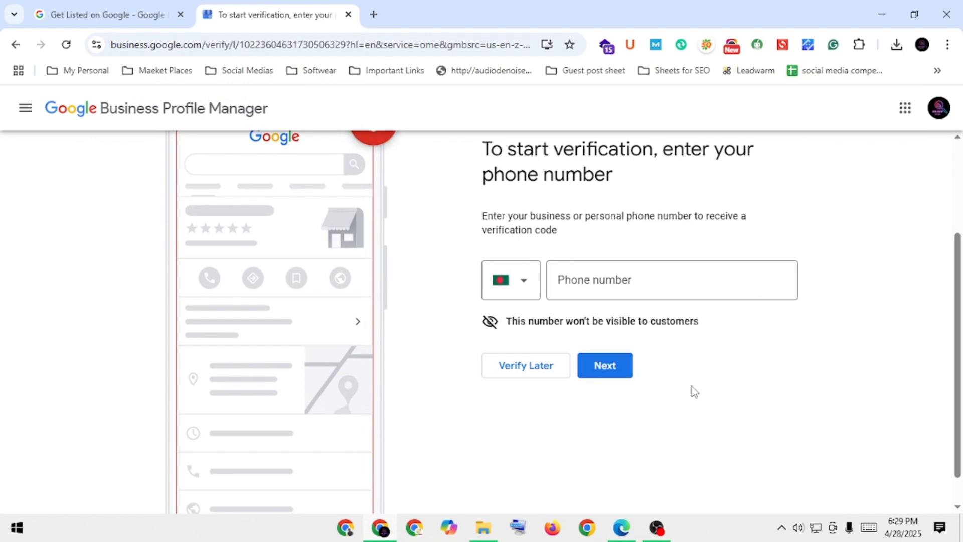
pyautogui.click(535, 366)
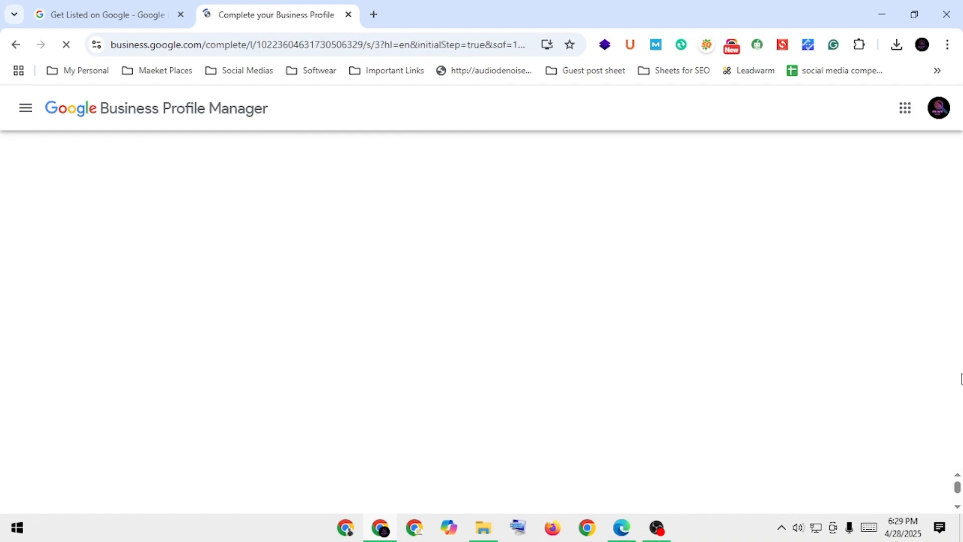
pyautogui.scroll(-1, 751, 325)
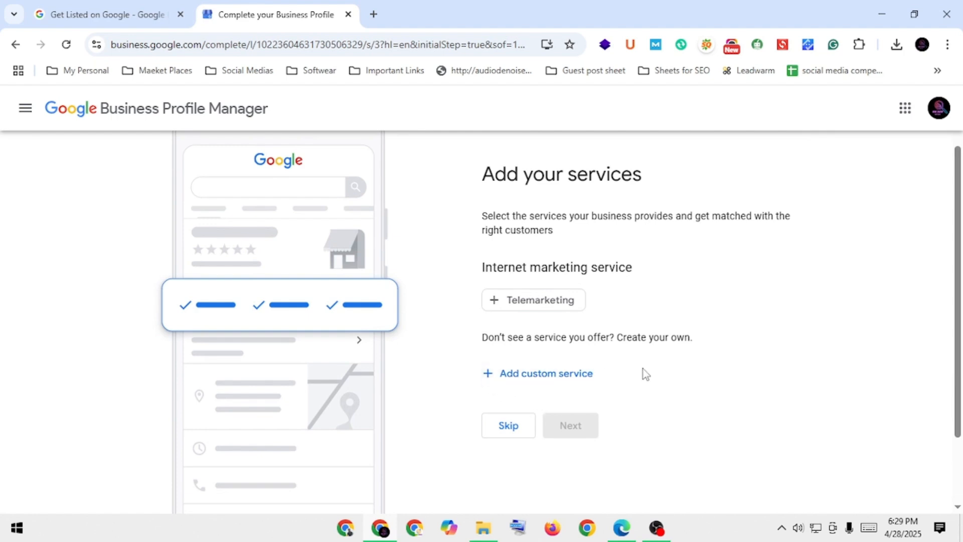
pyautogui.scroll(-1, 642, 372)
pyautogui.scroll(1, 568, 306)
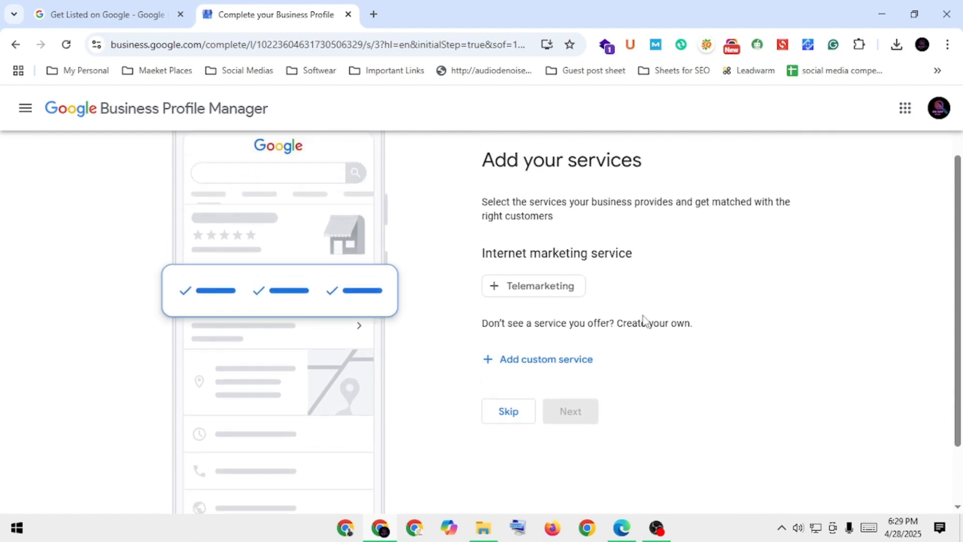
pyautogui.click(542, 377)
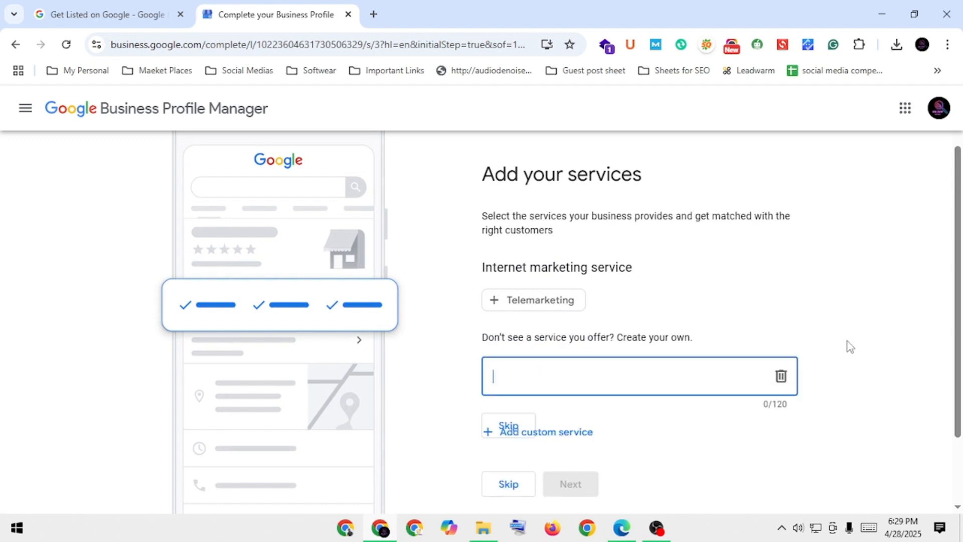
pyautogui.scroll(-1, 744, 331)
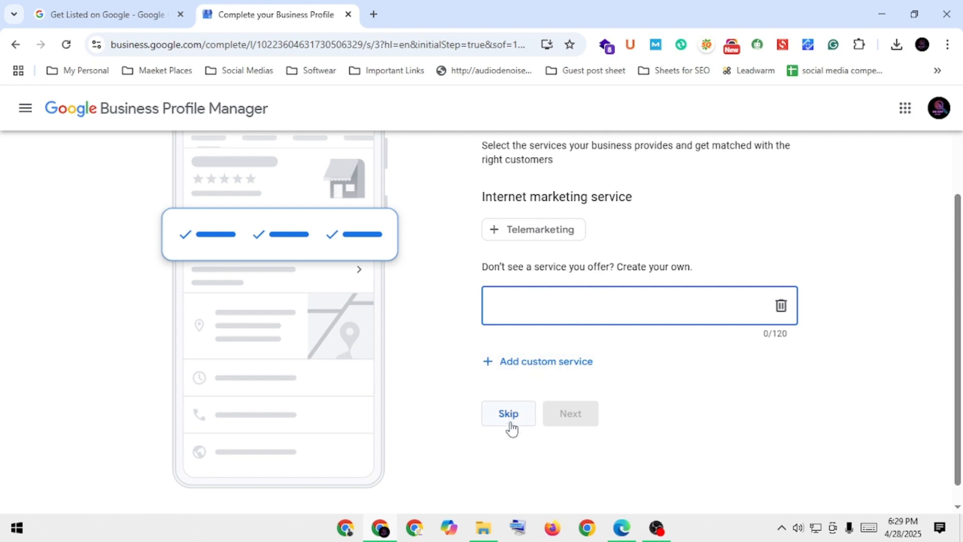
pyautogui.click(683, 395)
pyautogui.scroll(3, 682, 393)
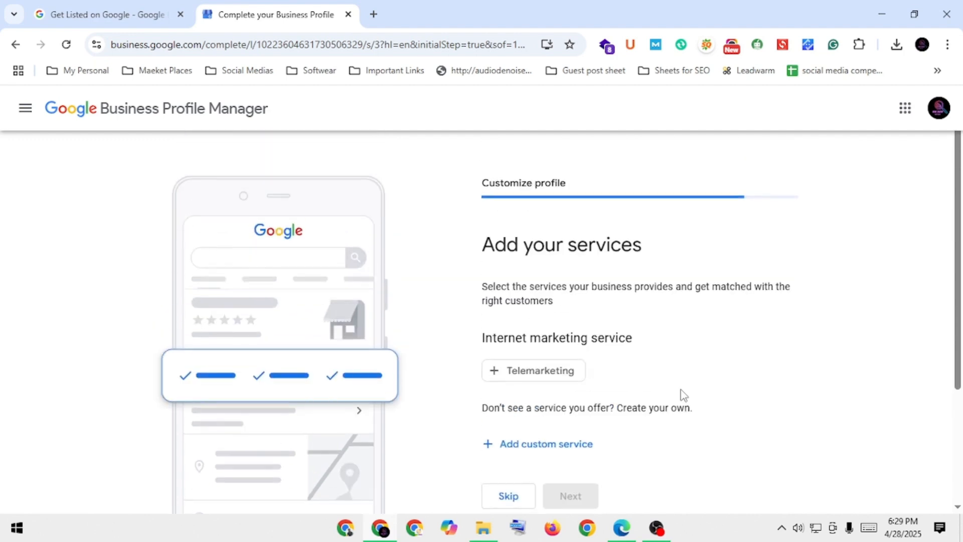
# Add Telemarketing as a service under Internet marketing service and proceed to the business hours.
pyautogui.scroll(-3, 682, 394)
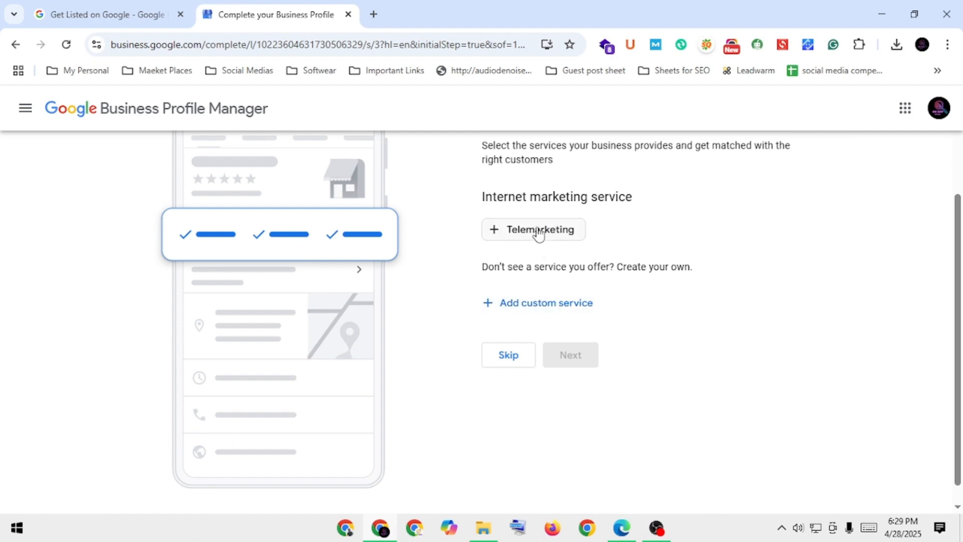
pyautogui.click(513, 231)
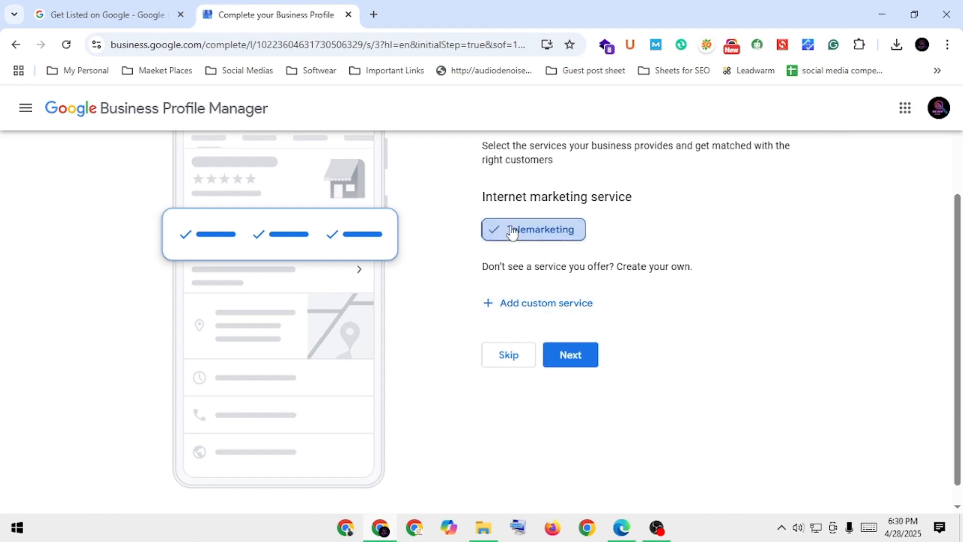
pyautogui.click(580, 358)
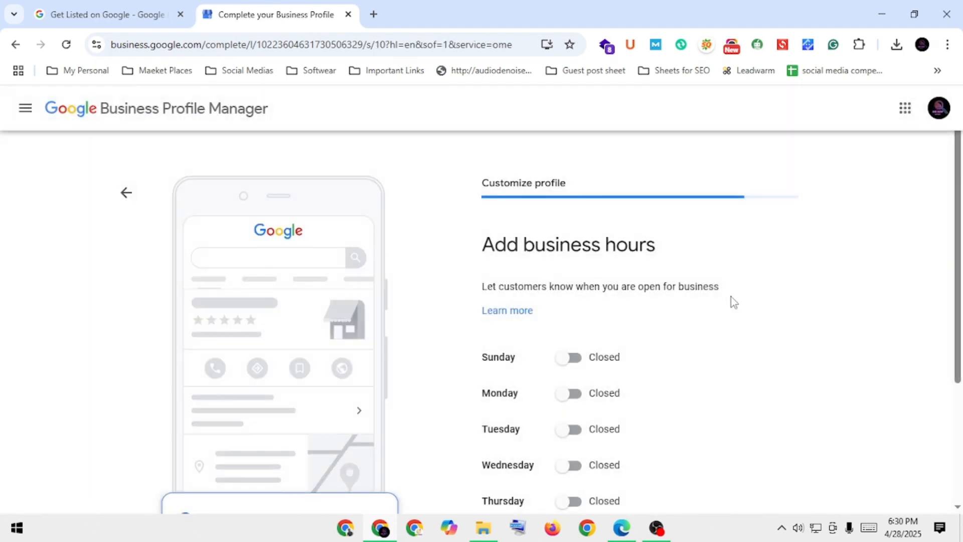
# Mark Sunday as an open day in the business hours.
pyautogui.scroll(-3, 730, 297)
pyautogui.scroll(3, 731, 297)
pyautogui.scroll(-1, 734, 297)
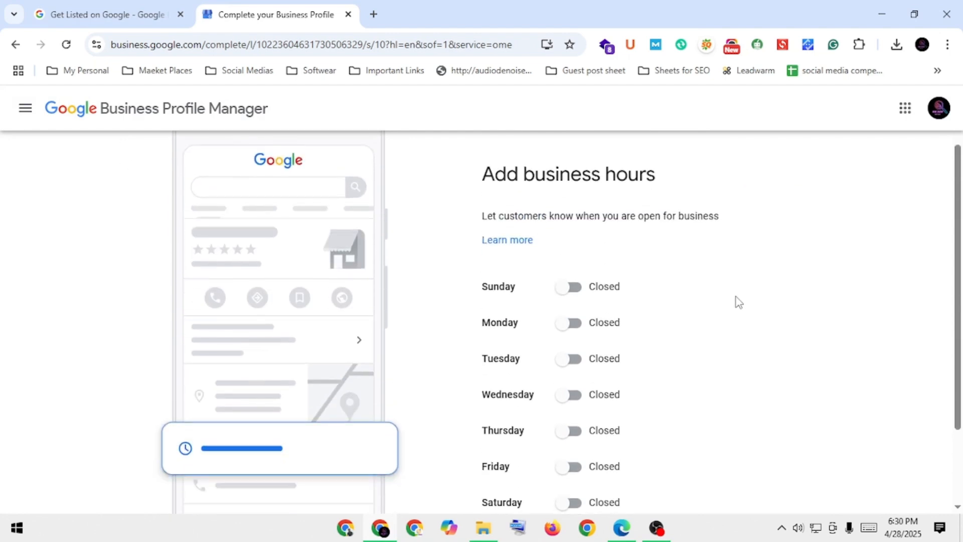
pyautogui.scroll(-1, 737, 301)
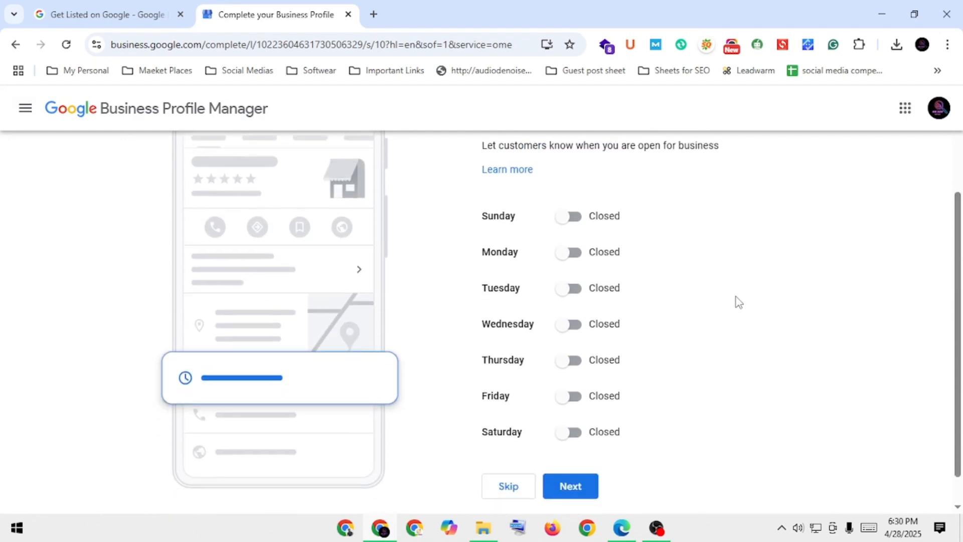
pyautogui.click(569, 221)
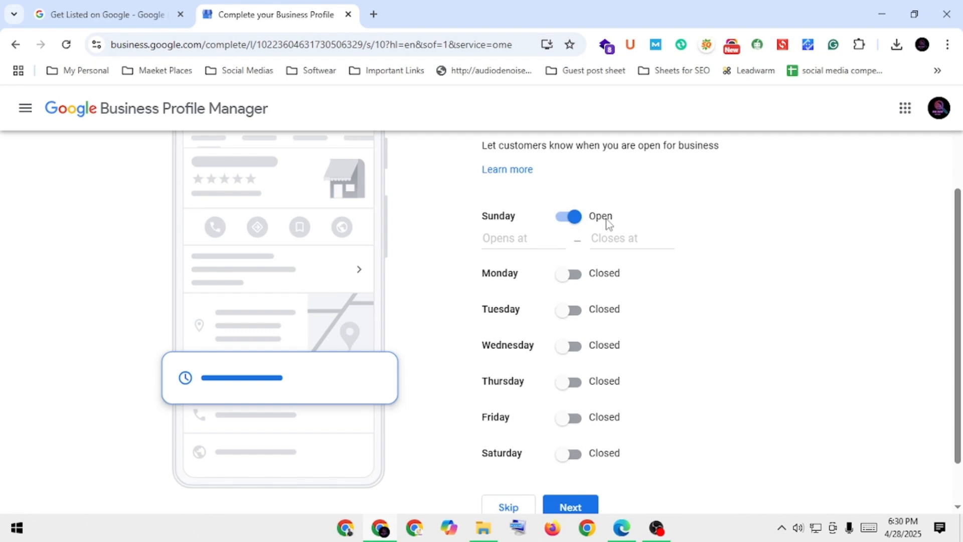
# Set Sunday's business hours to open at 1:00 AM and close at 7:30 PM.
pyautogui.click(540, 240)
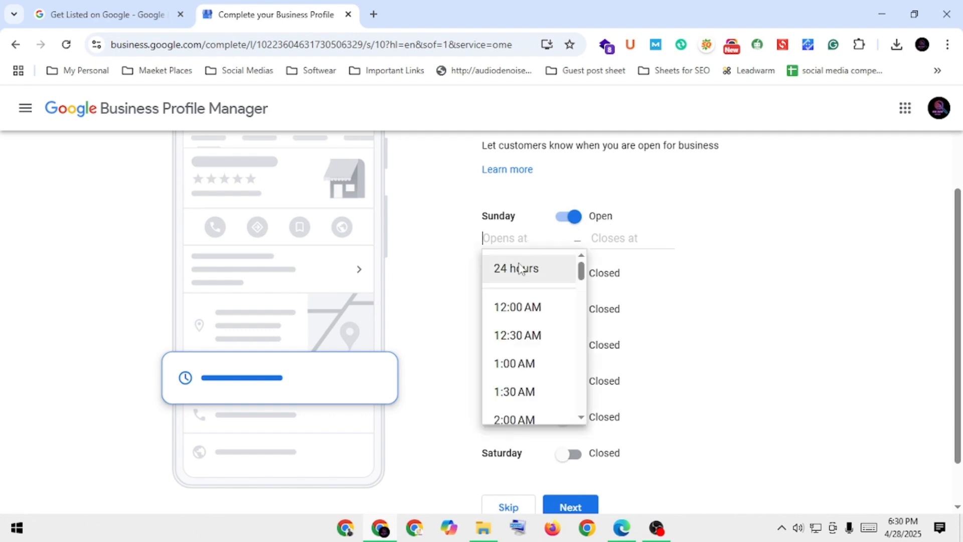
pyautogui.scroll(-1, 535, 313)
pyautogui.click(531, 300)
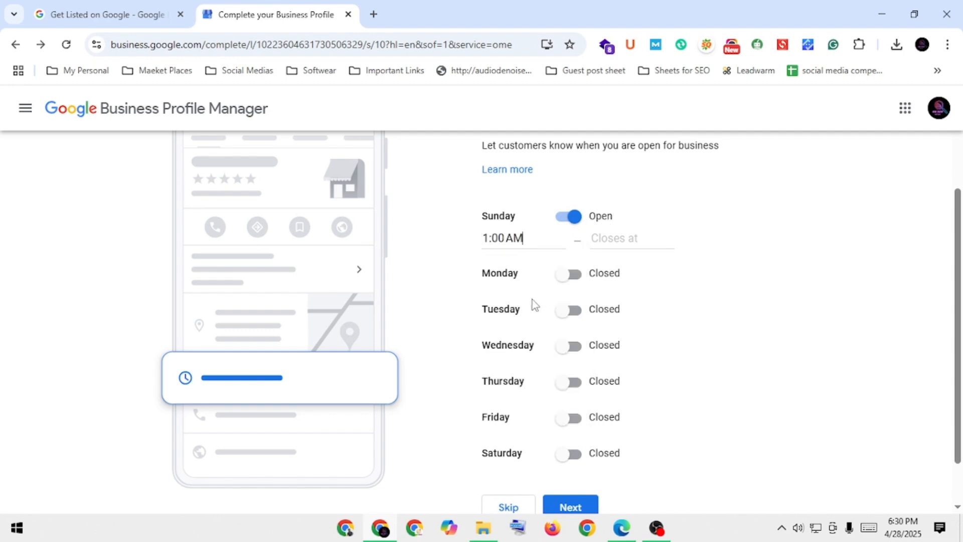
pyautogui.click(623, 234)
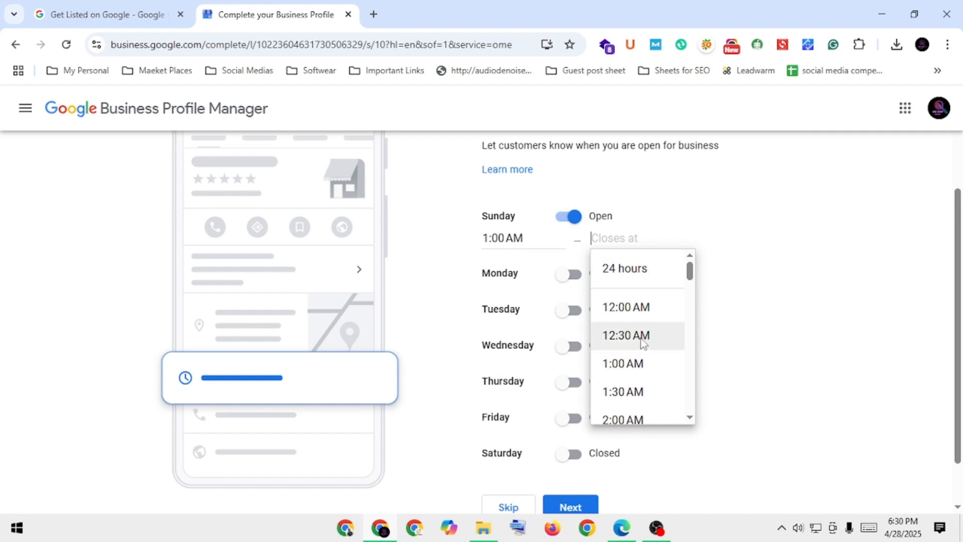
pyautogui.scroll(-20, 642, 344)
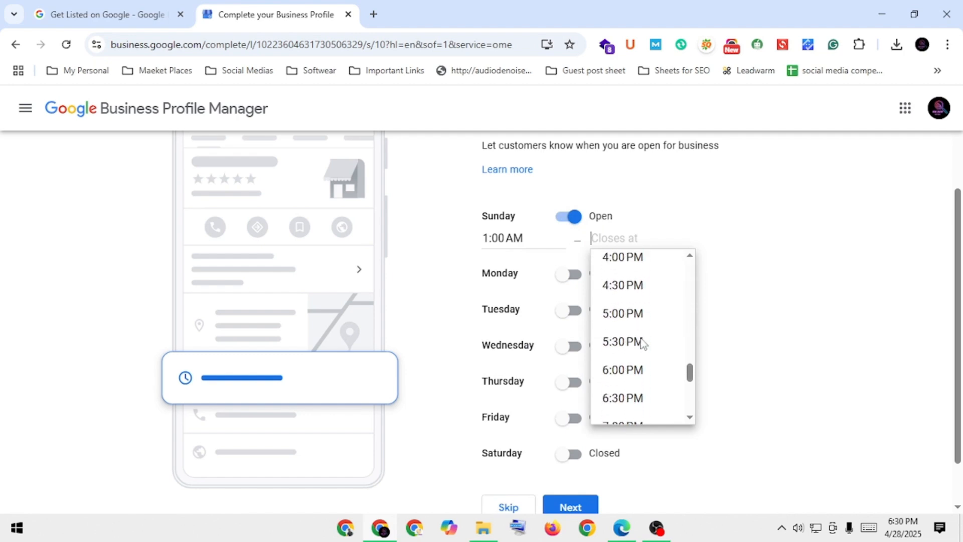
pyautogui.click(632, 352)
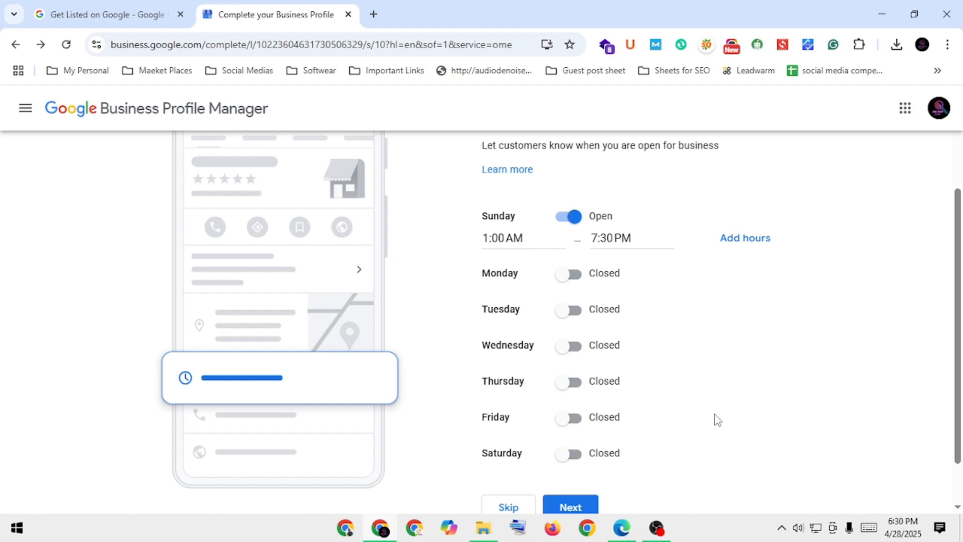
# Change Sunday's business hours to 24 hours.
pyautogui.click(520, 232)
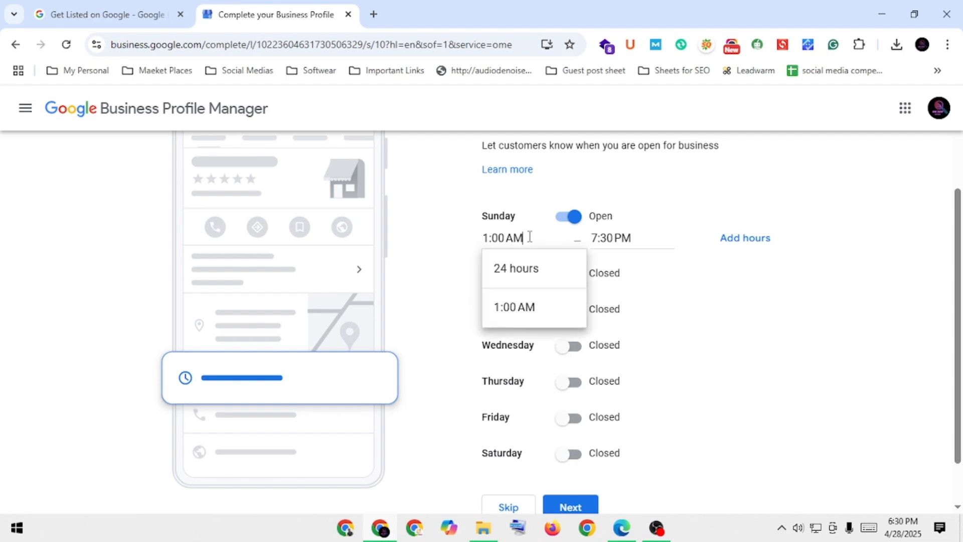
pyautogui.click(533, 276)
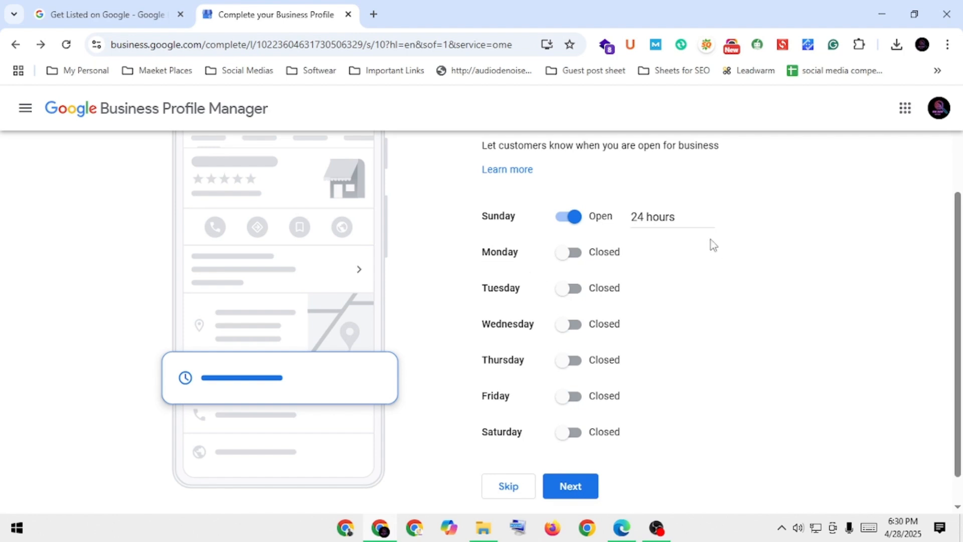
pyautogui.moveTo(630, 217); pyautogui.dragTo(763, 220)
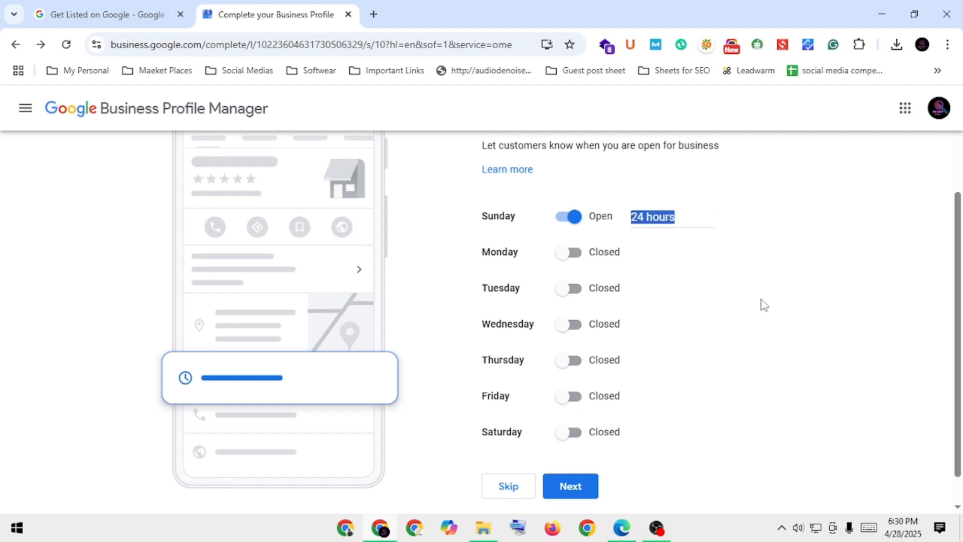
pyautogui.scroll(2, 755, 297)
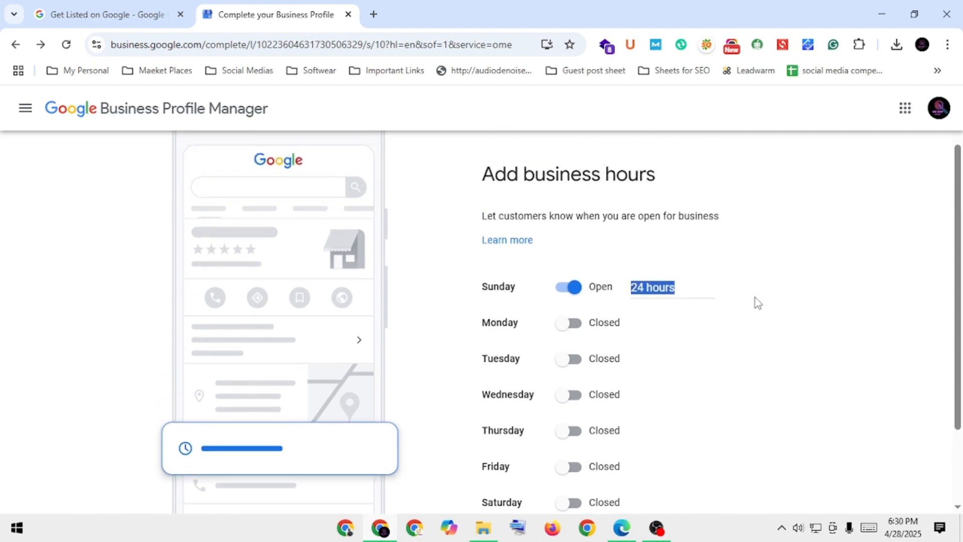
# Submit the business hours, then enter "gfgfggggggggg" as the business description and submit it.
pyautogui.scroll(-2, 758, 303)
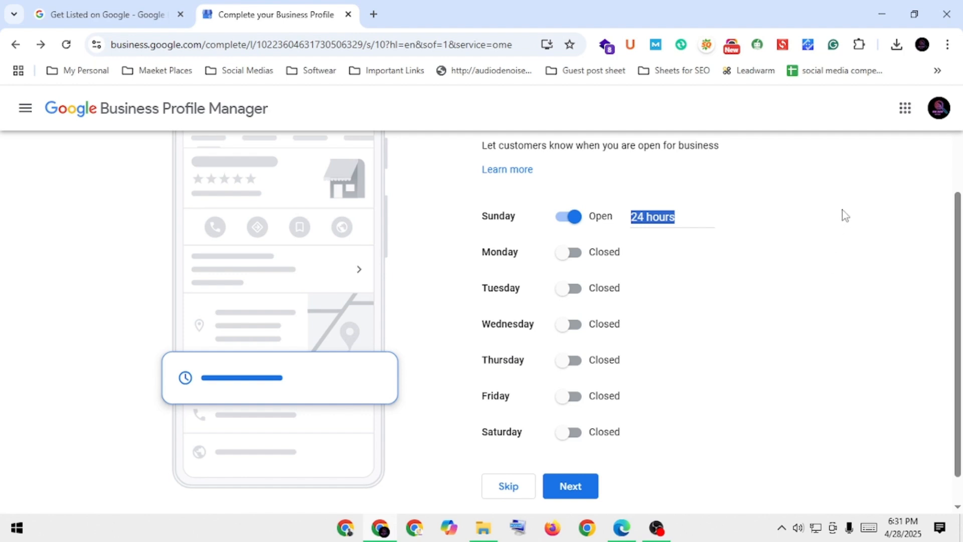
pyautogui.click(578, 492)
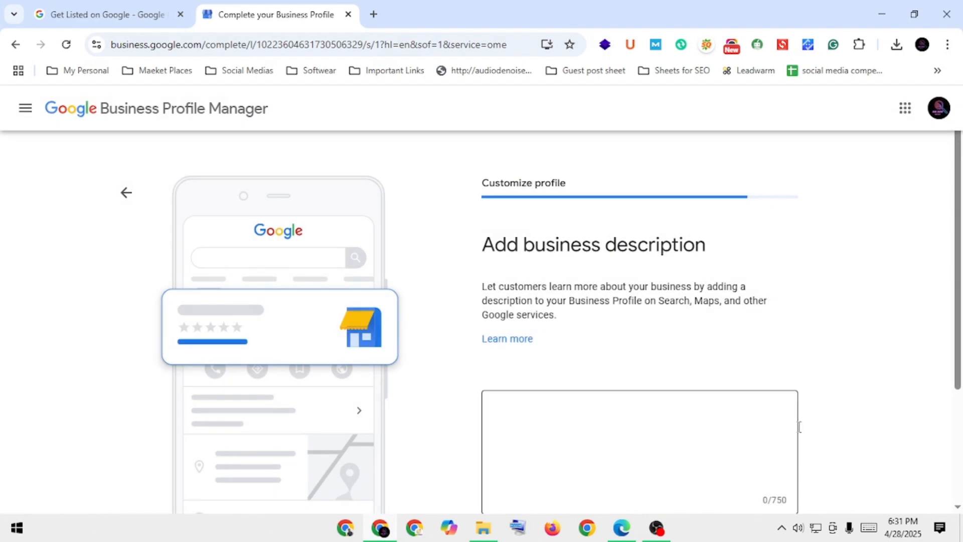
pyautogui.scroll(-3, 827, 444)
pyautogui.click(640, 326)
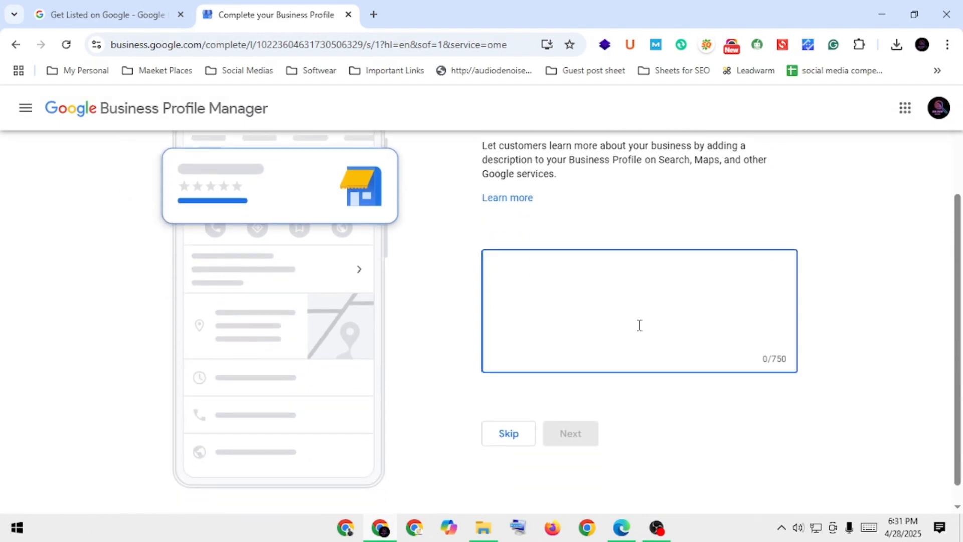
pyautogui.write('gfgfggggggggg')
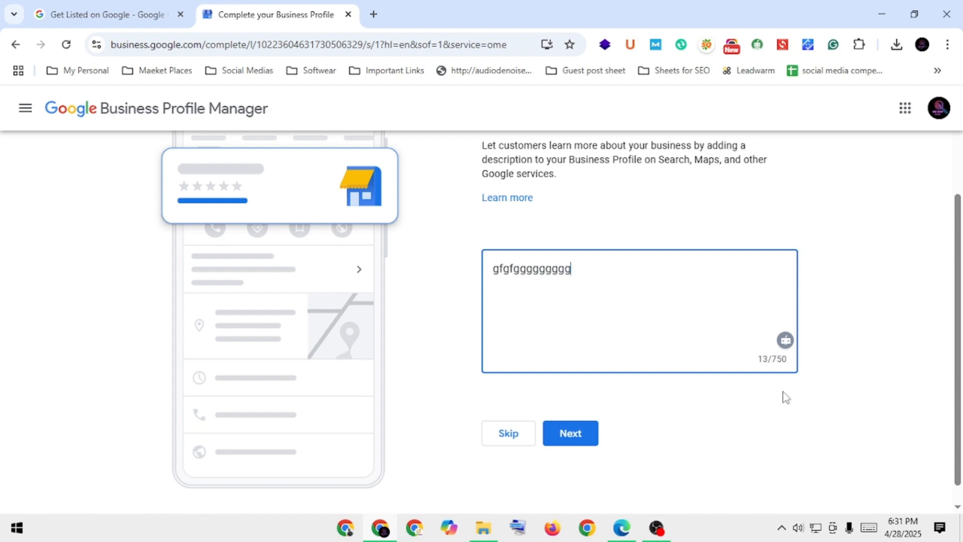
pyautogui.moveTo(773, 360); pyautogui.dragTo(779, 366)
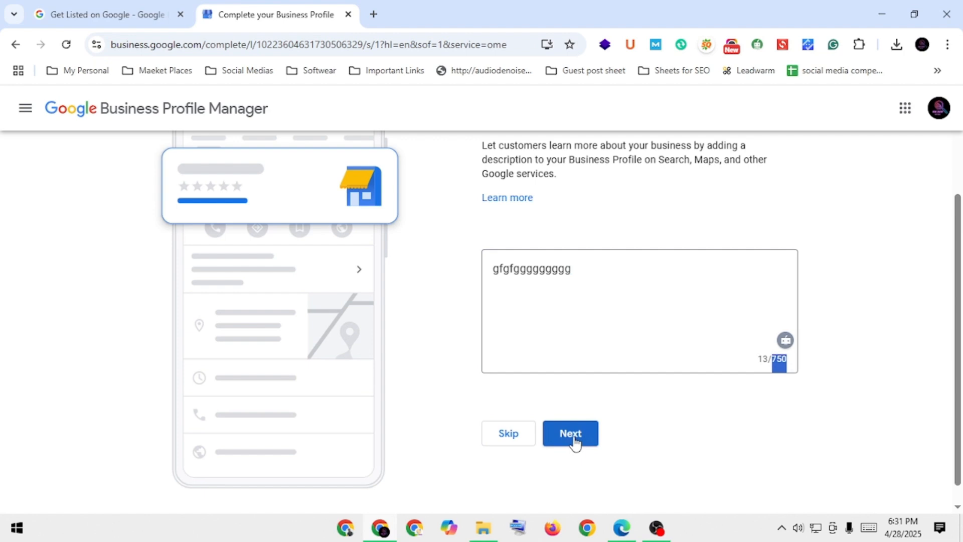
pyautogui.moveTo(589, 266); pyautogui.dragTo(486, 267)
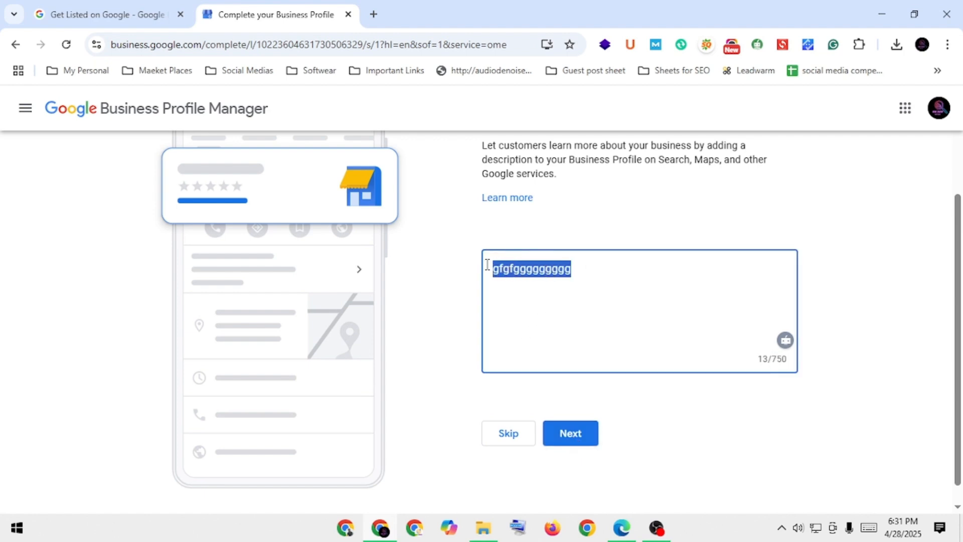
pyautogui.click(585, 444)
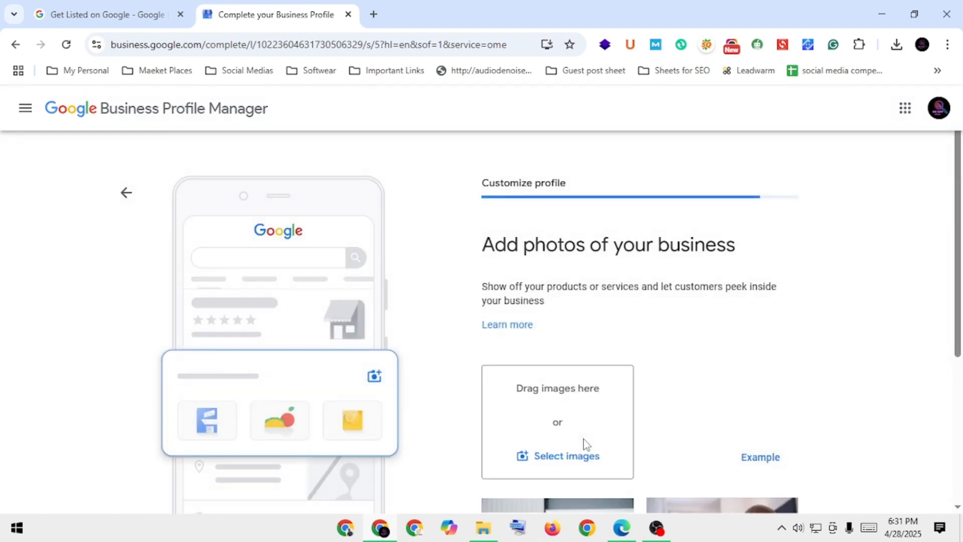
# Review the page for adding photos of the business and skip uploading any.
pyautogui.scroll(-2, 594, 426)
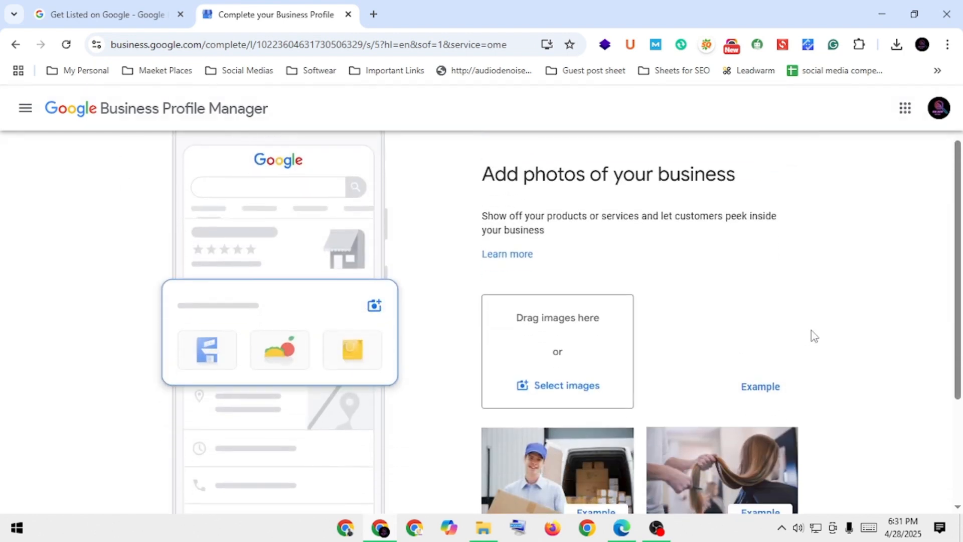
pyautogui.moveTo(485, 166); pyautogui.dragTo(781, 171)
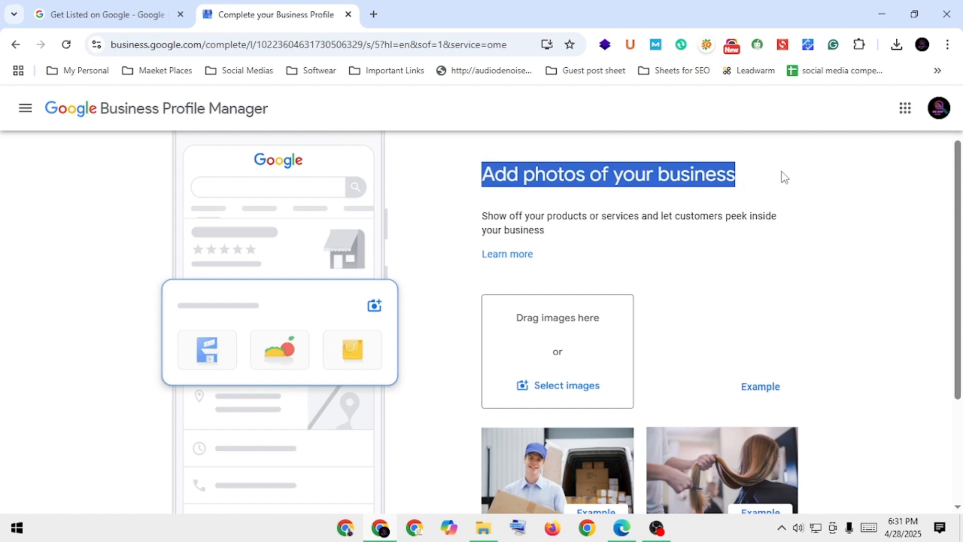
pyautogui.scroll(-3, 830, 242)
pyautogui.scroll(3, 894, 266)
pyautogui.scroll(-2, 797, 266)
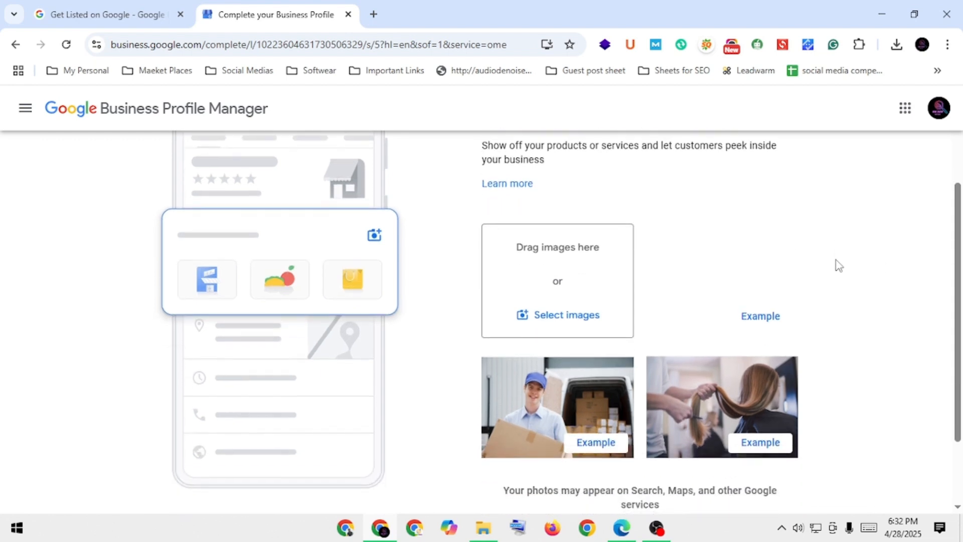
pyautogui.scroll(3, 832, 263)
pyautogui.click(502, 248)
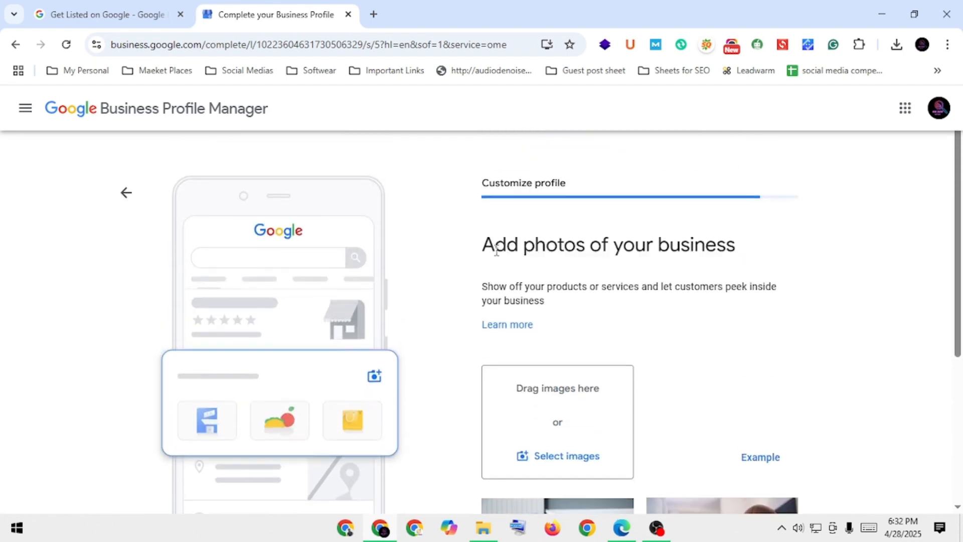
pyautogui.moveTo(523, 244); pyautogui.dragTo(767, 244)
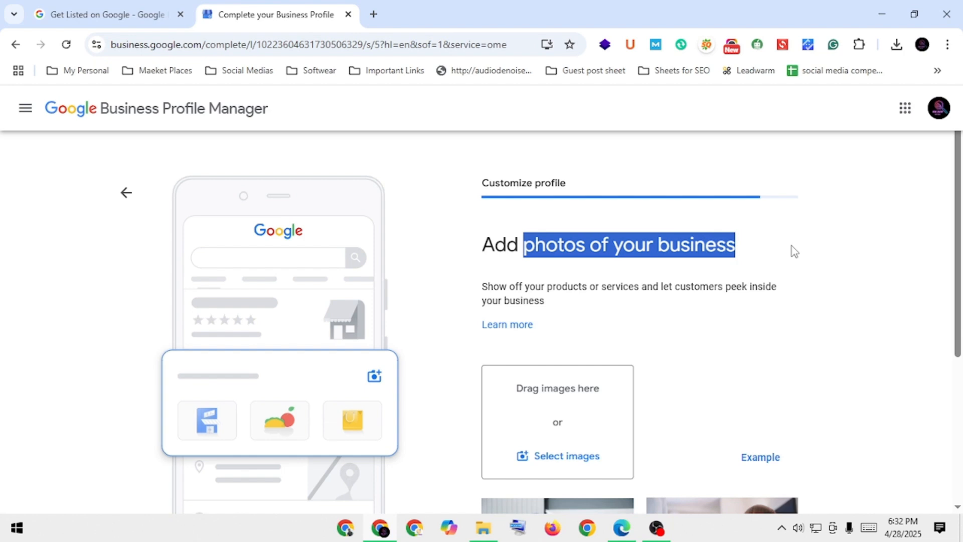
pyautogui.scroll(-1, 791, 250)
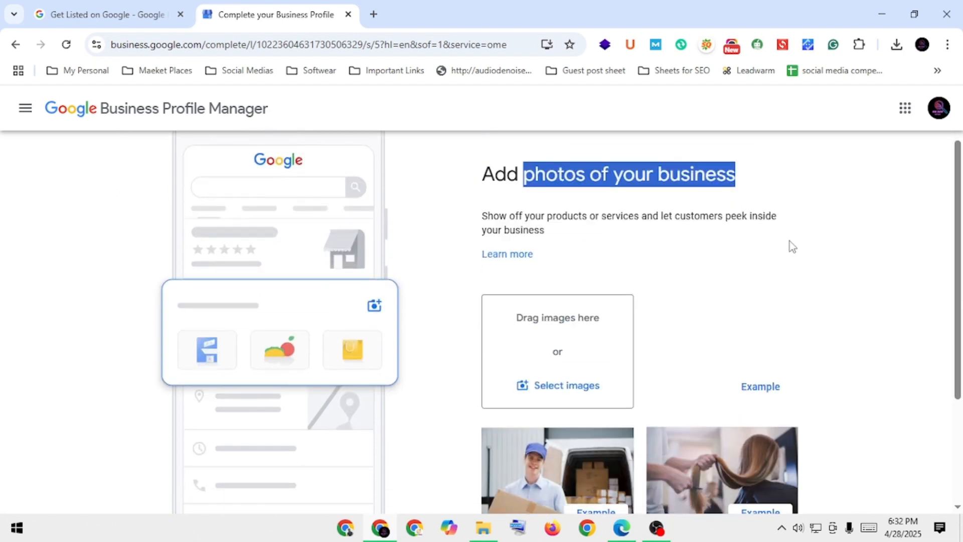
pyautogui.scroll(-1, 797, 243)
pyautogui.scroll(-1, 845, 252)
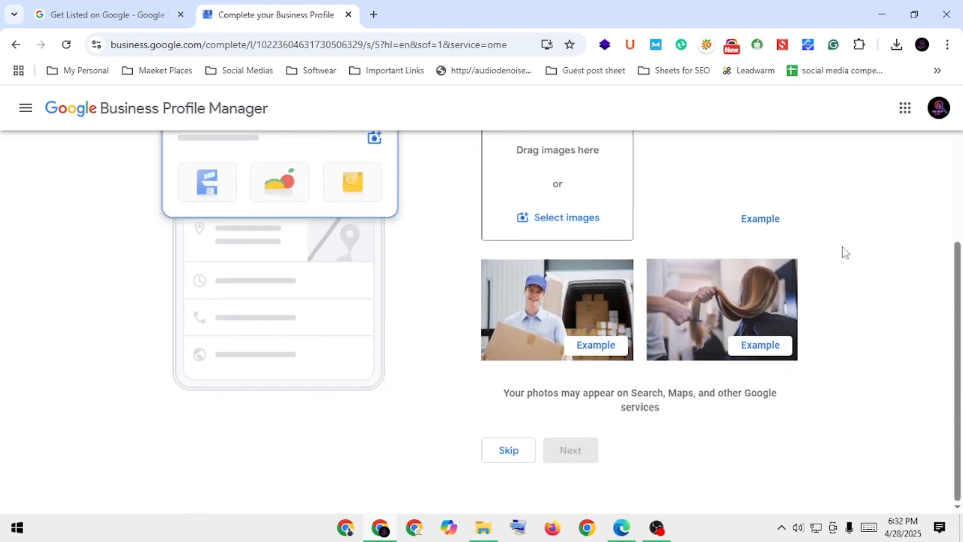
pyautogui.click(517, 452)
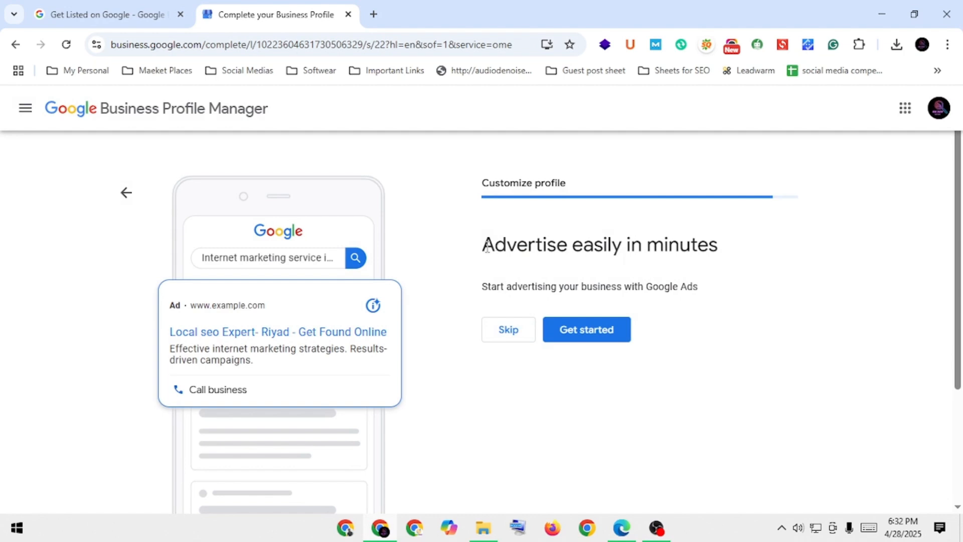
# Skip the Google Ads and Google Workspace offers and continue to the new business profile.
pyautogui.moveTo(481, 244); pyautogui.dragTo(752, 246)
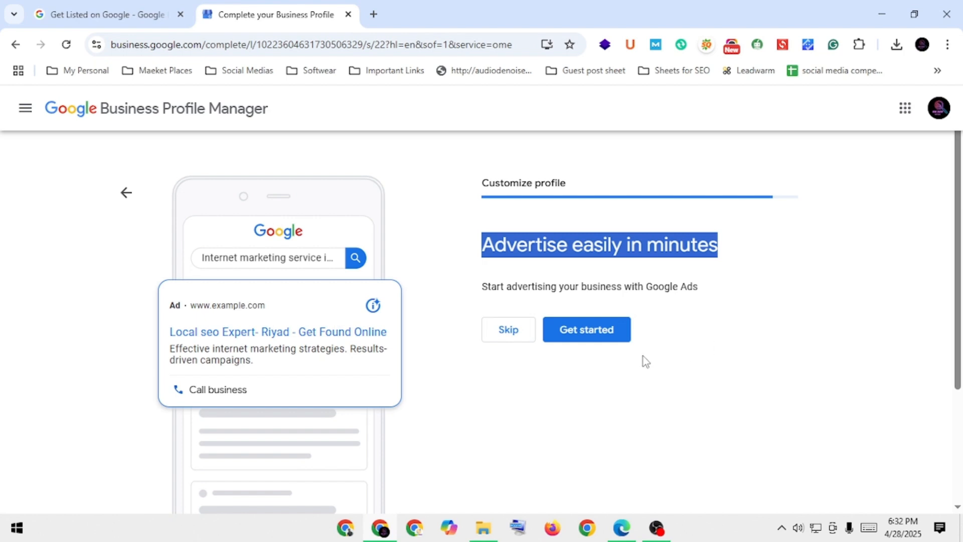
pyautogui.click(511, 337)
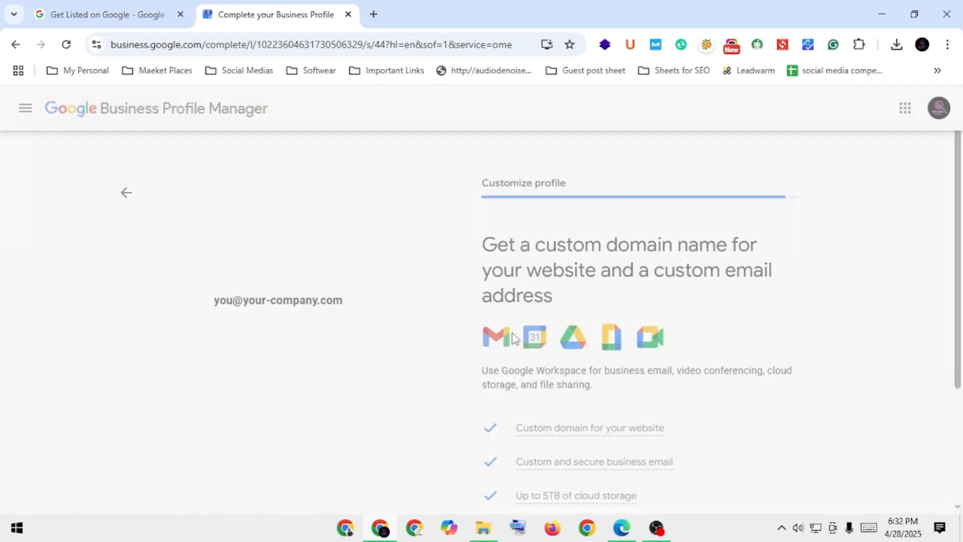
pyautogui.scroll(-4, 527, 267)
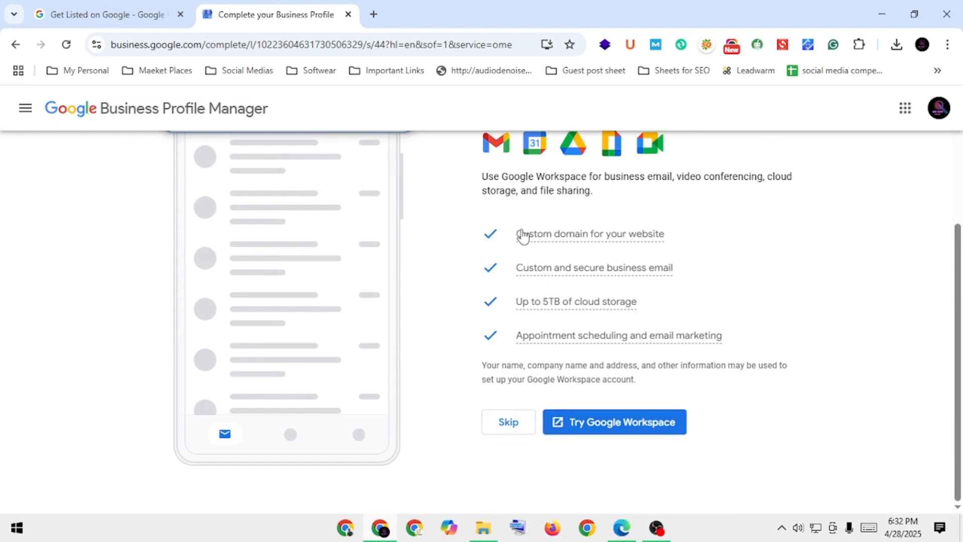
pyautogui.moveTo(531, 245)
pyautogui.click(509, 423)
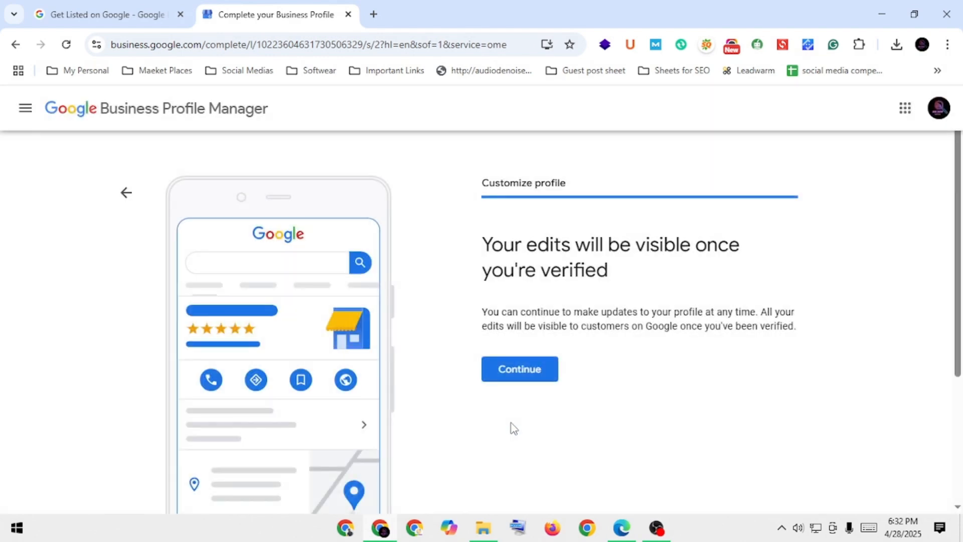
pyautogui.click(523, 377)
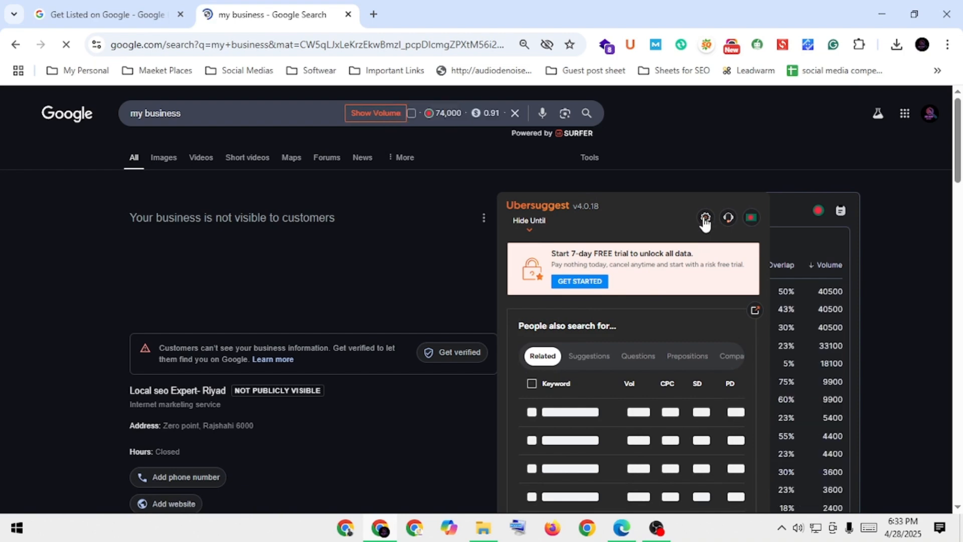
pyautogui.click(704, 220)
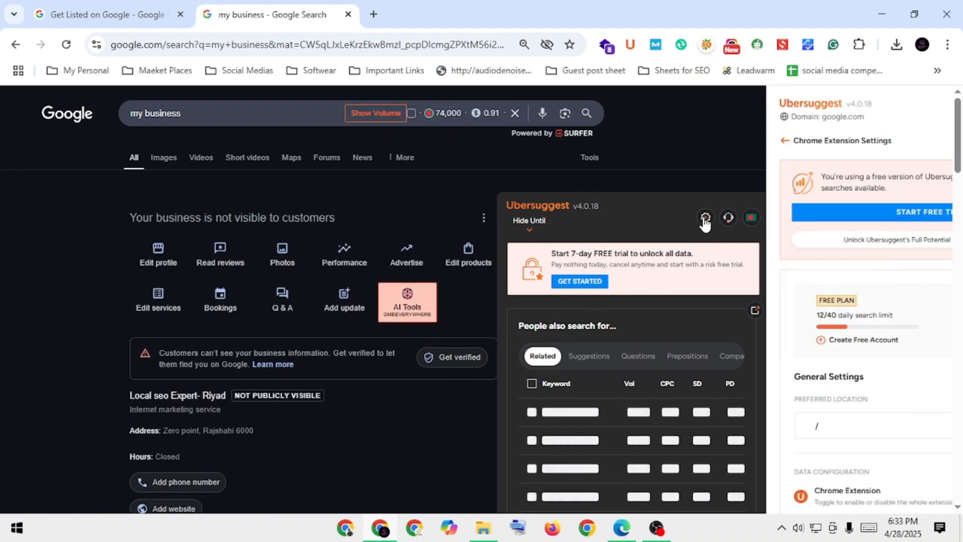
pyautogui.click(705, 219)
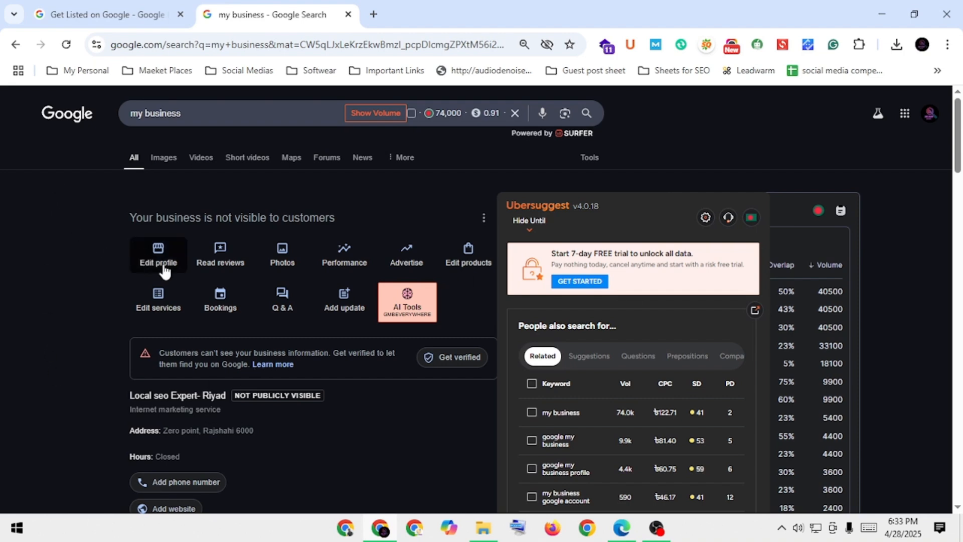
pyautogui.scroll(-15, 164, 271)
pyautogui.scroll(5, 164, 271)
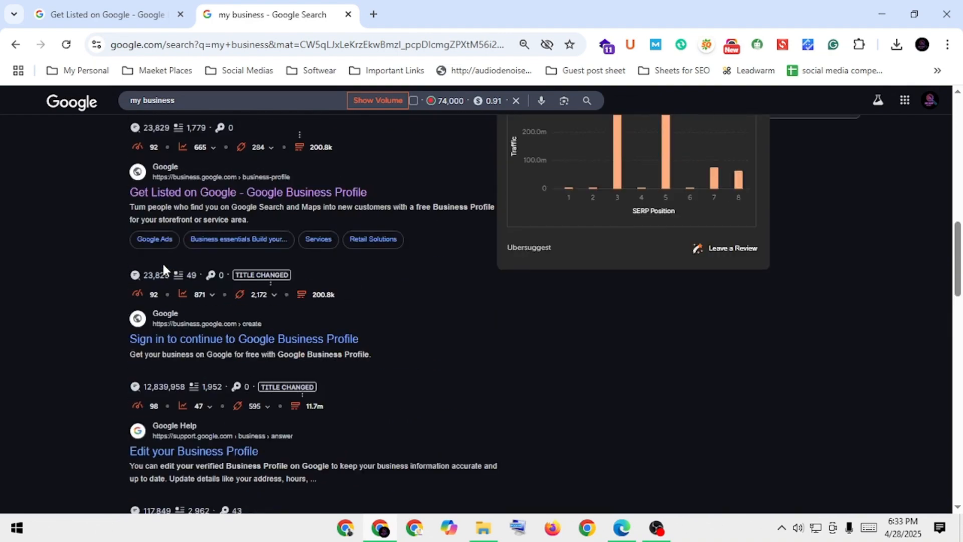
pyautogui.scroll(10, 163, 267)
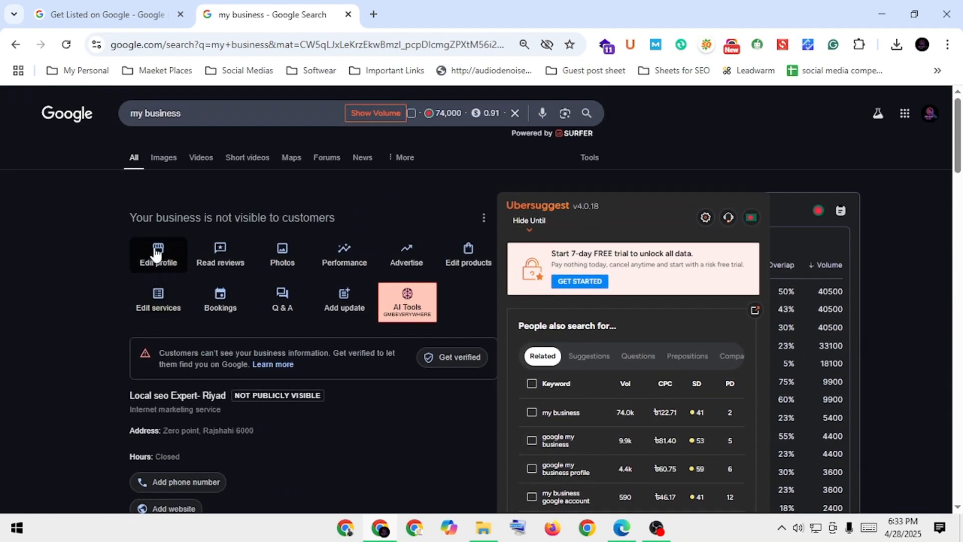
# Open the profile's business information, look through its About to Location sections, and close it.
pyautogui.click(156, 254)
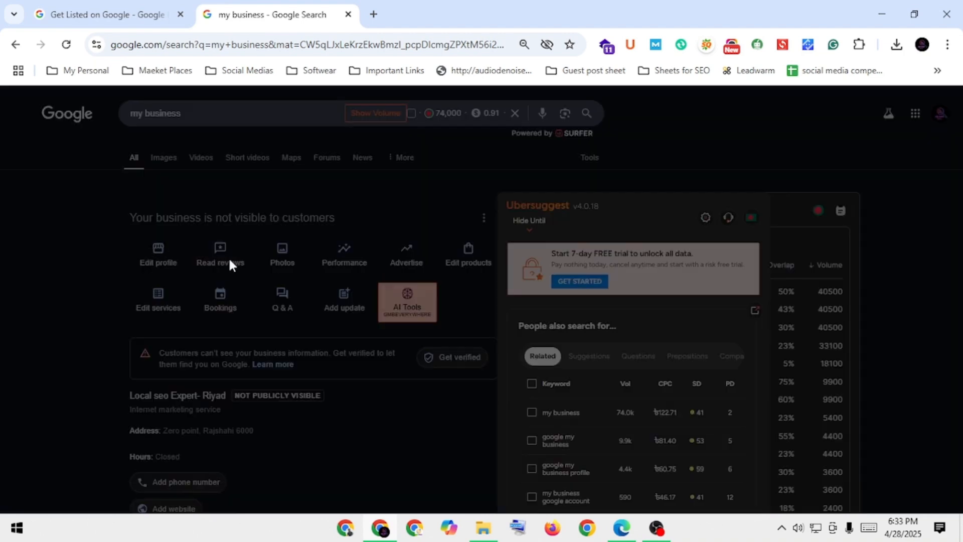
pyautogui.scroll(-10, 420, 300)
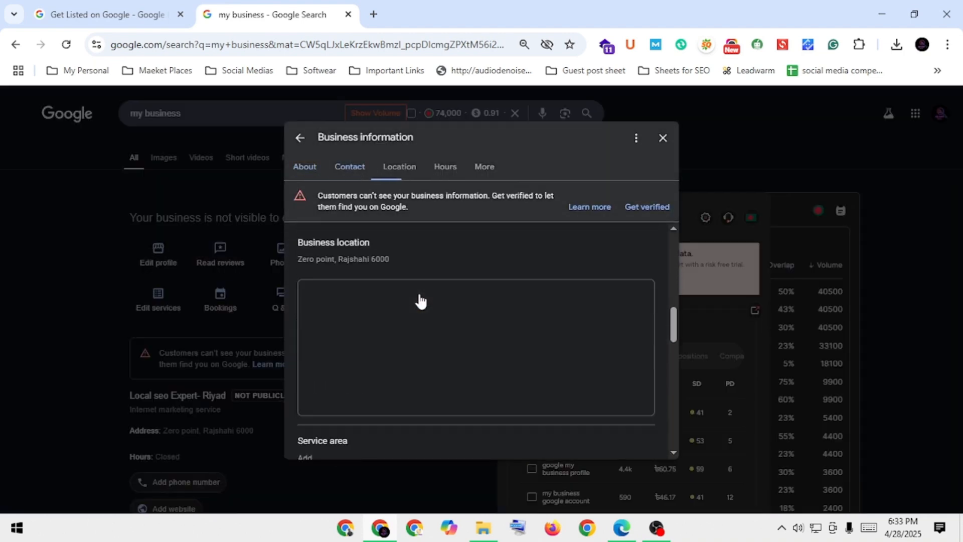
pyautogui.scroll(4, 424, 368)
pyautogui.scroll(8, 424, 369)
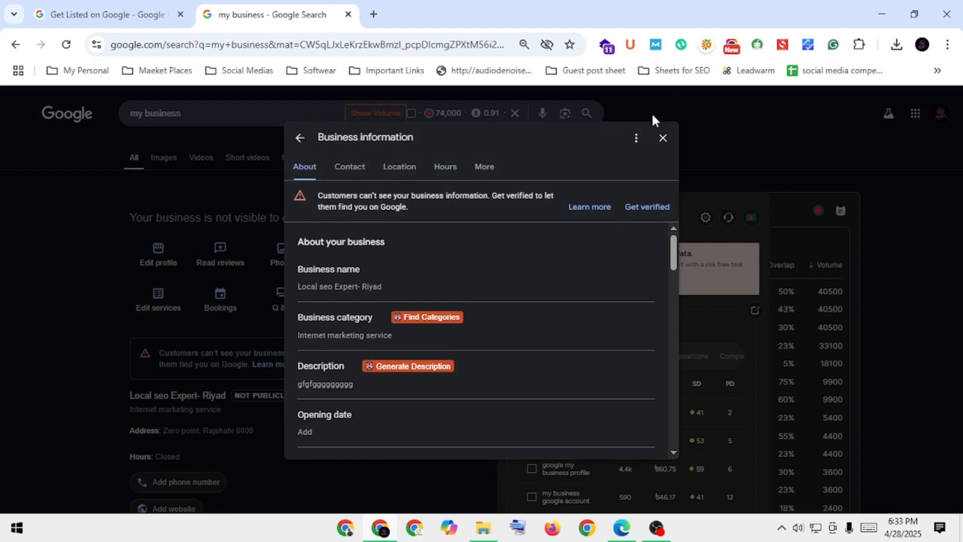
pyautogui.click(662, 139)
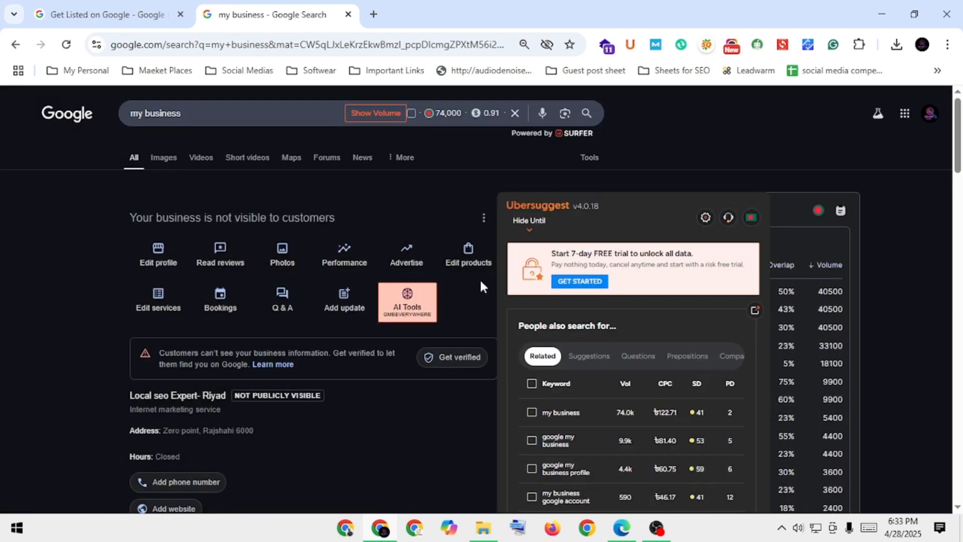
pyautogui.scroll(-2, 480, 281)
pyautogui.scroll(-2, 481, 286)
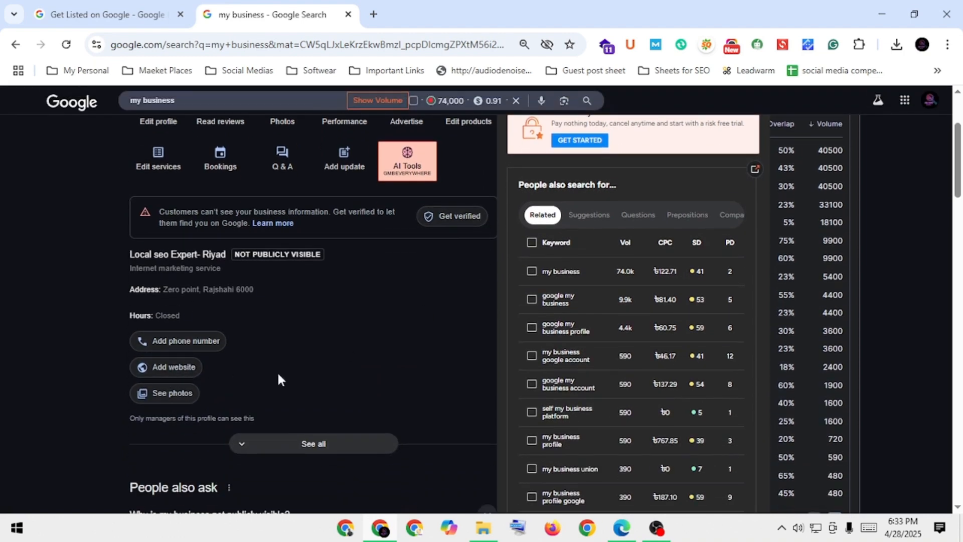
pyautogui.scroll(-2, 215, 350)
pyautogui.scroll(4, 207, 341)
pyautogui.scroll(2, 207, 341)
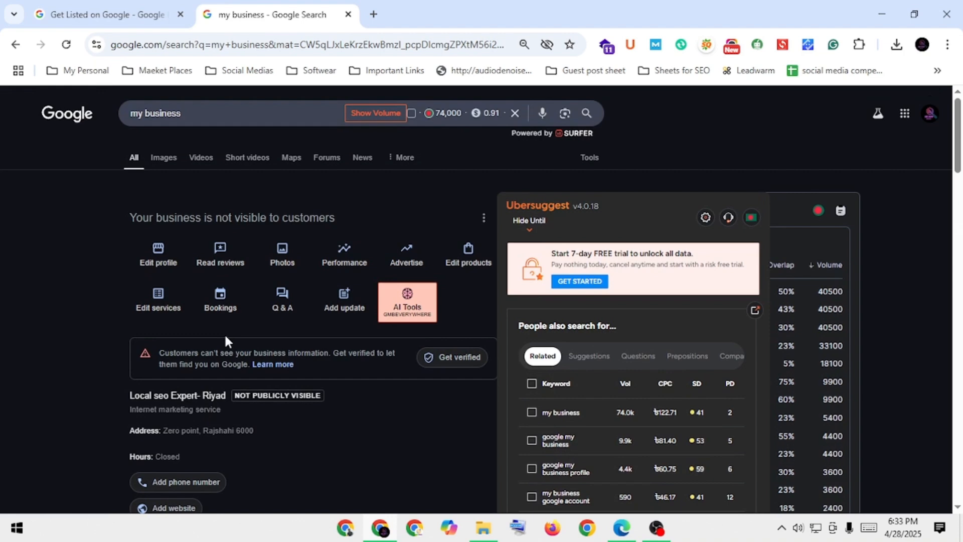